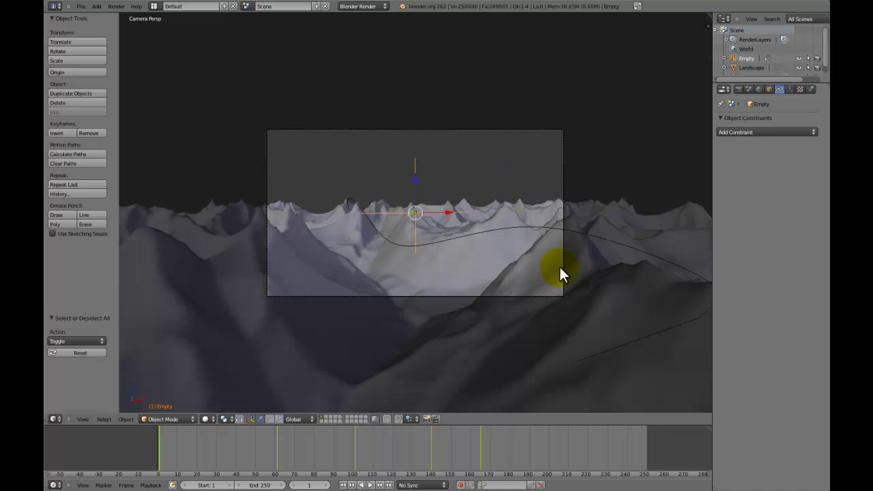
Step: Play the camera fly-through animation from the camera view and stop it partway through
right_click(563, 266)
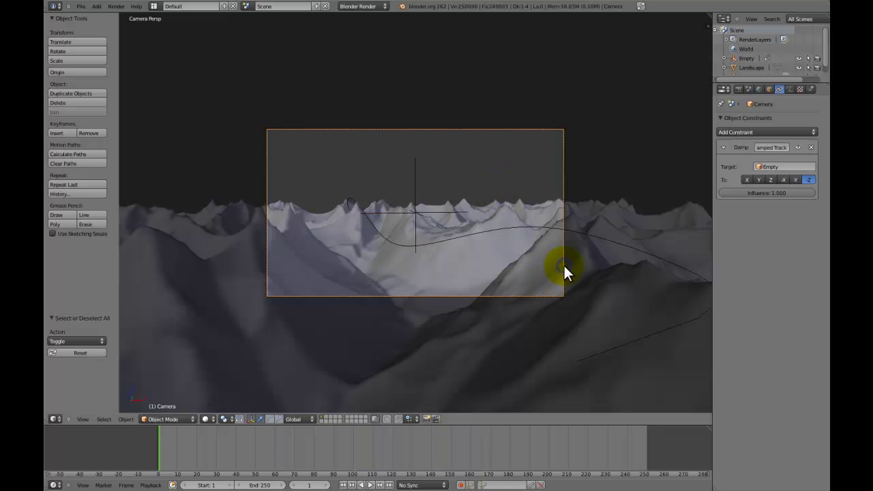
key(alt+a)
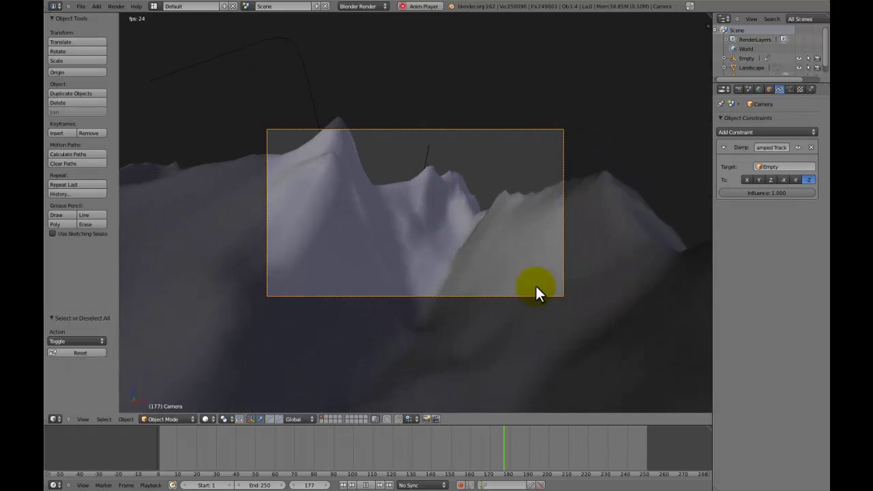
right_click(522, 246)
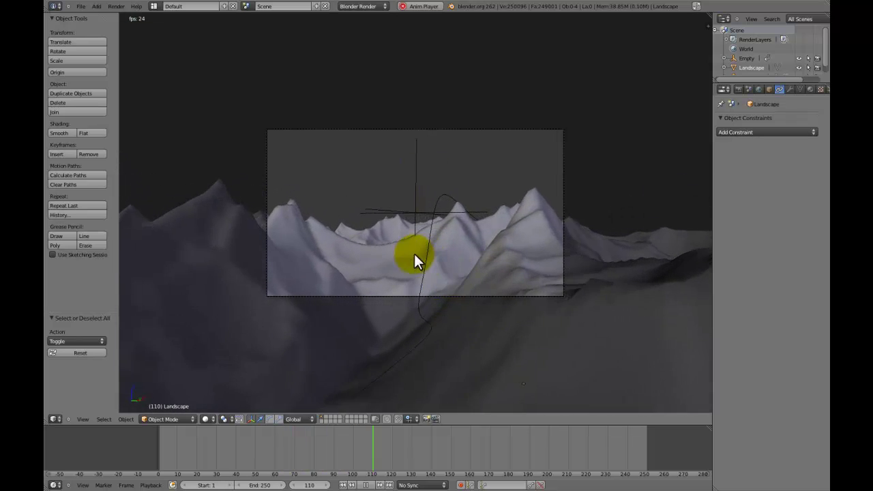
key(alt+a)
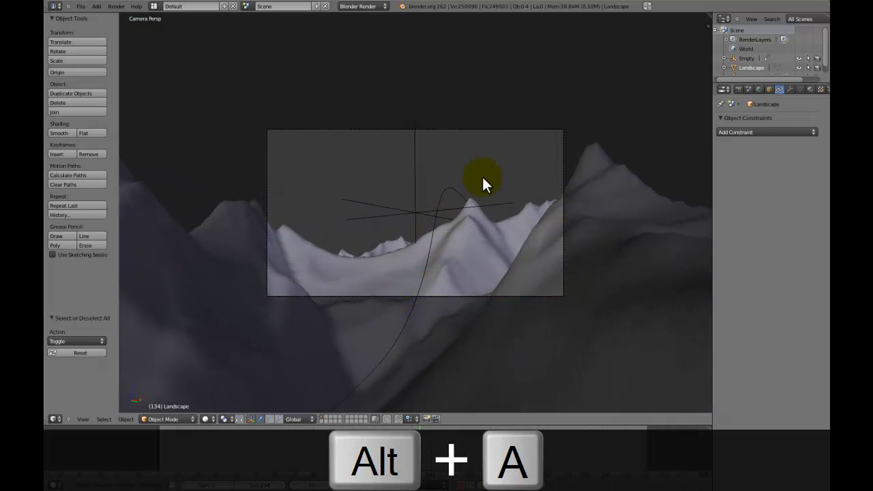
Step: Examine how the camera, the curved path and the tracked empty are arranged above the landscape
middle_drag(367, 197, 426, 277)
scroll(356, 254, up, 2)
right_click(426, 276)
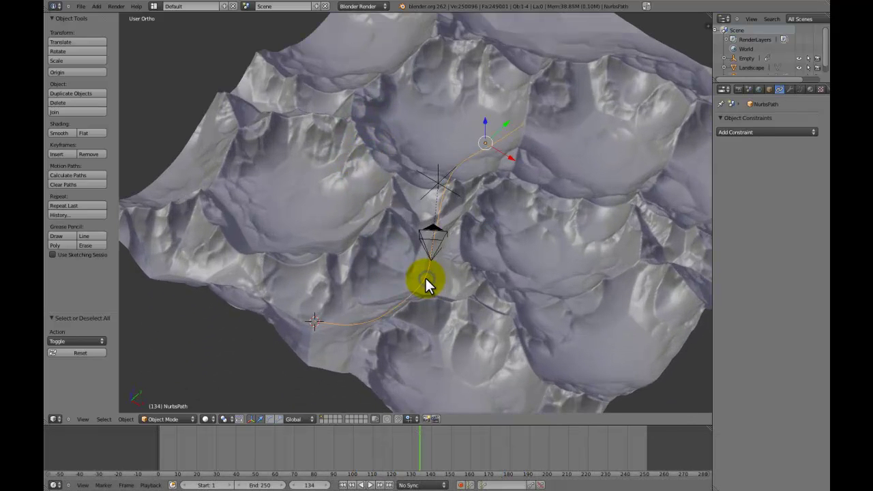
right_click(434, 226)
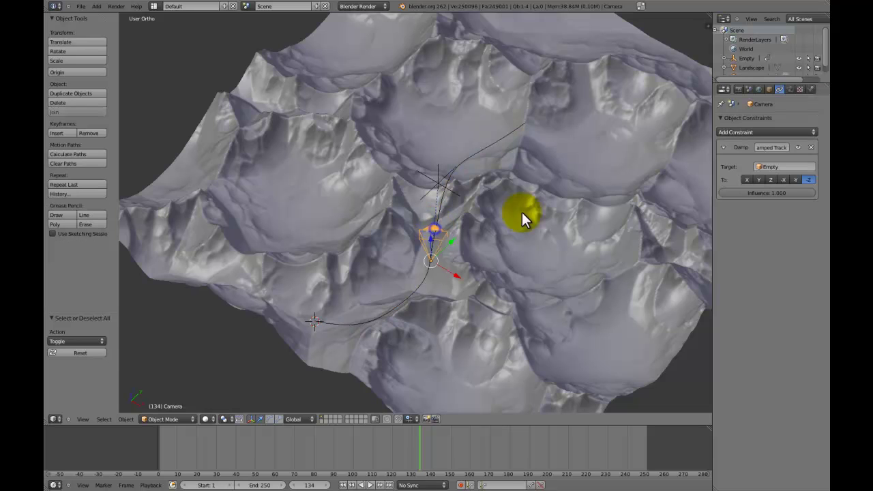
right_click(438, 181)
mouse_move(436, 190)
middle_down()
mouse_move(450, 170)
mouse_move(449, 183)
middle_up()
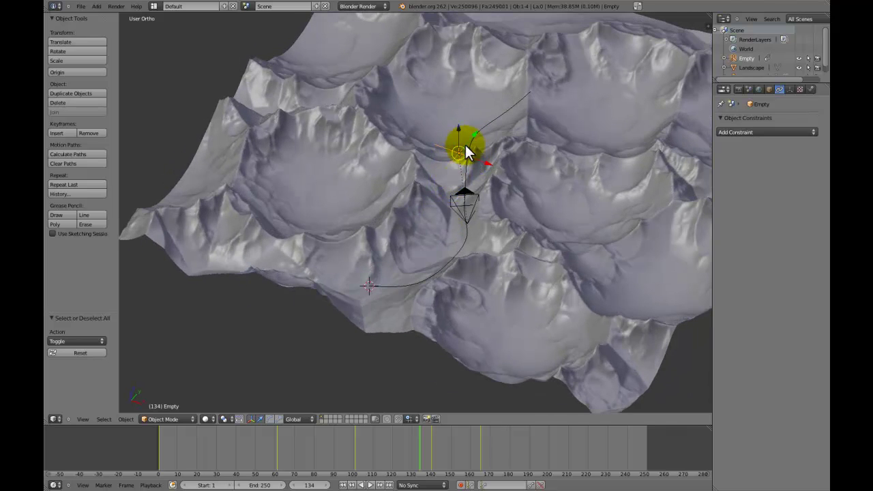
middle_drag(465, 145, 456, 167)
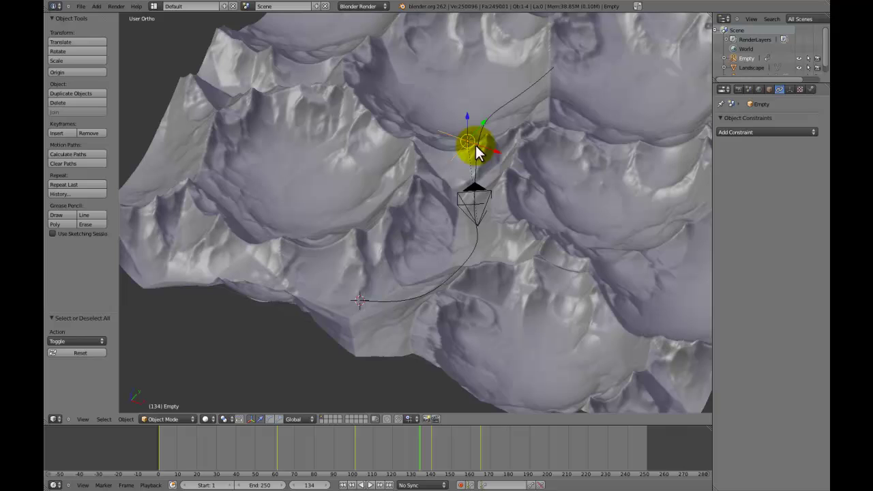
middle_drag(477, 207, 452, 257)
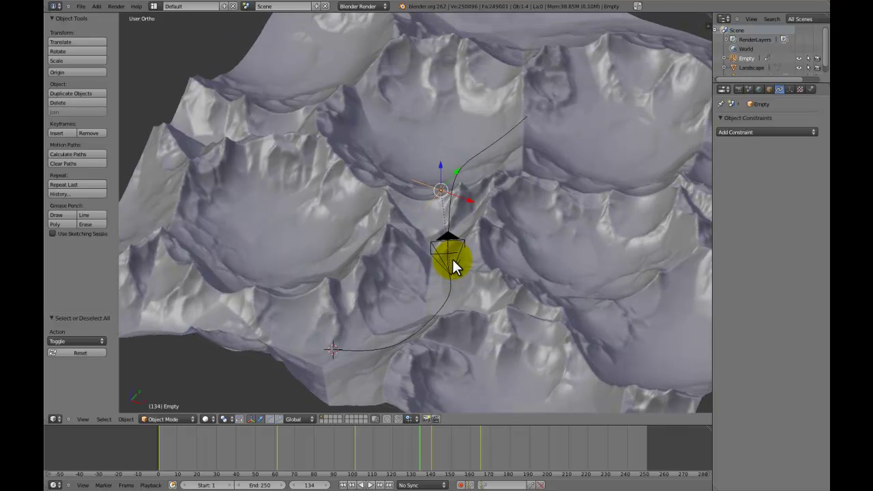
Step: Open the recent file File.blend and bring the whole mountain landscape into view
key(ctrl+shift+o)
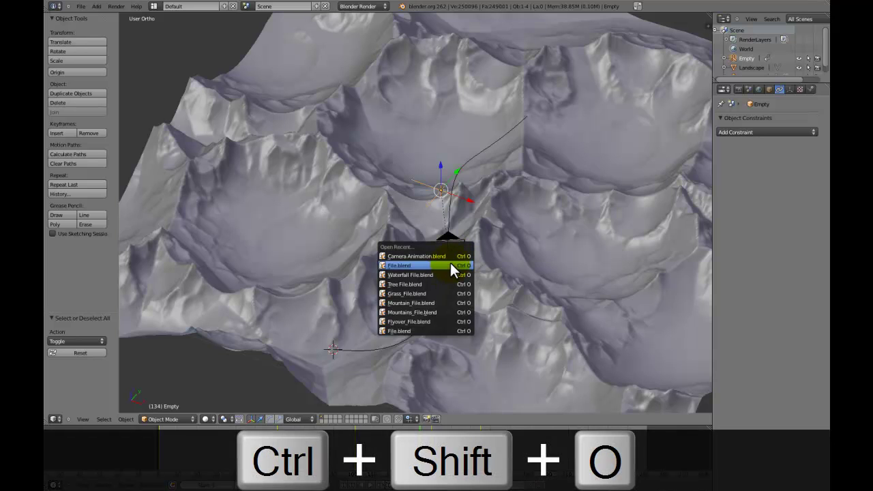
click(450, 262)
scroll(429, 253, down, 8)
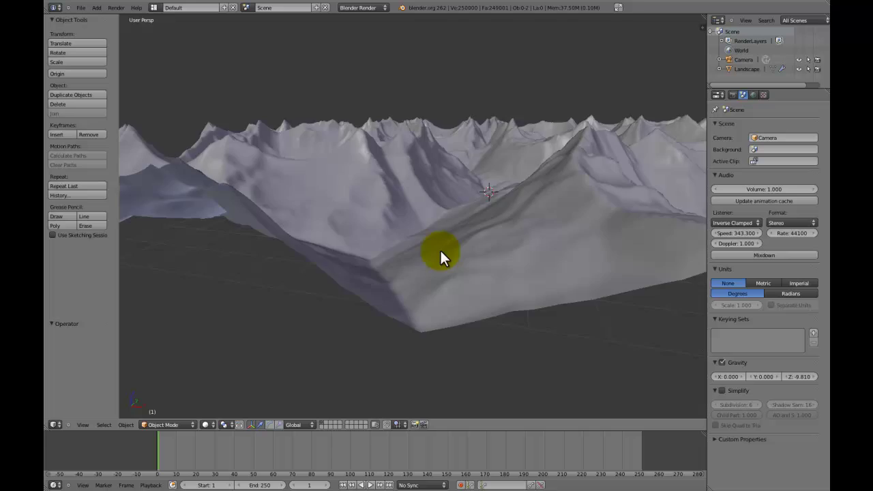
mouse_move(437, 250)
middle_down()
mouse_move(429, 267)
mouse_move(390, 274)
mouse_move(427, 308)
mouse_move(431, 276)
mouse_move(444, 263)
mouse_move(432, 294)
mouse_move(437, 265)
middle_up()
Step: Deselect all objects and save the file
right_click(437, 265)
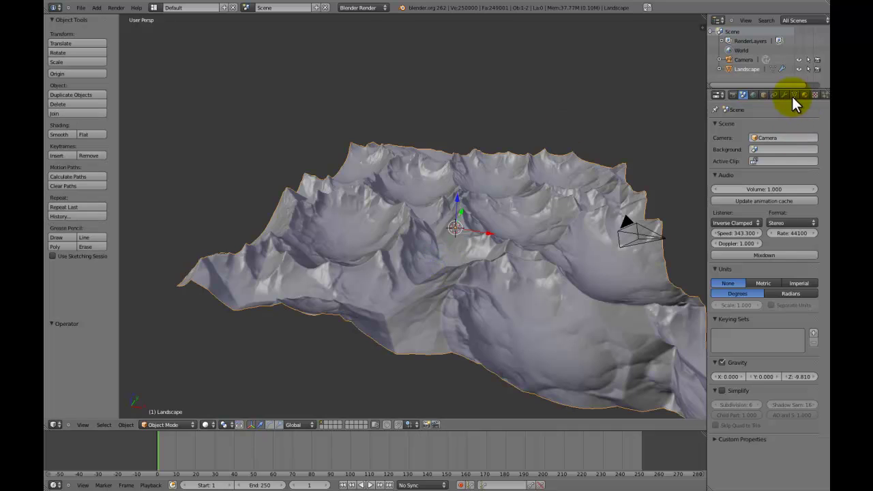
key(a)
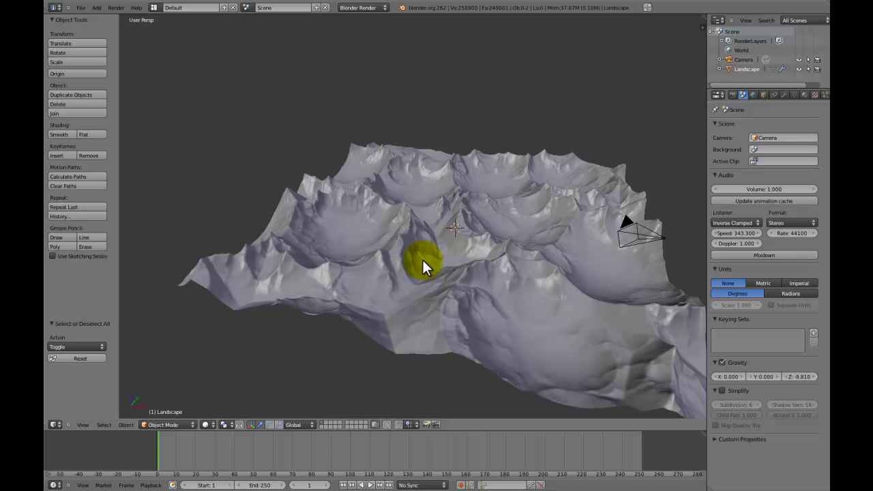
key(ctrl+s)
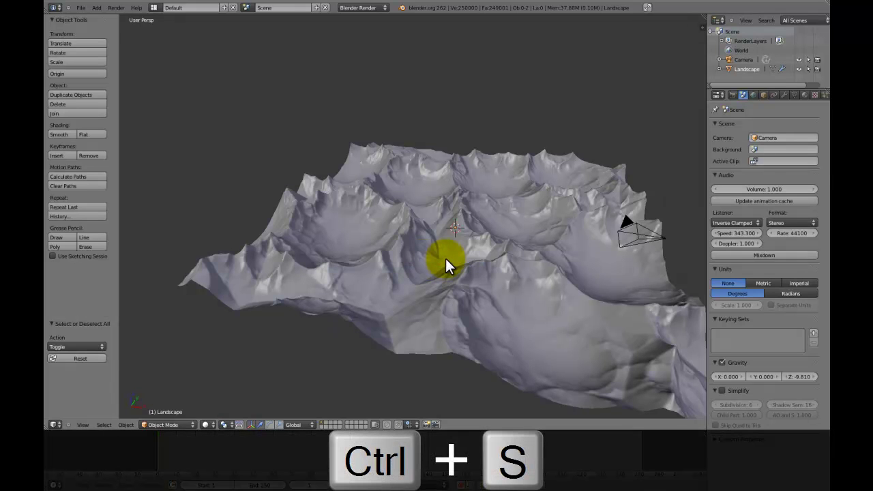
Step: Align the camera to a low view looking down the valley between the mountains
middle_drag(528, 286, 473, 285)
scroll(475, 283, up, 6)
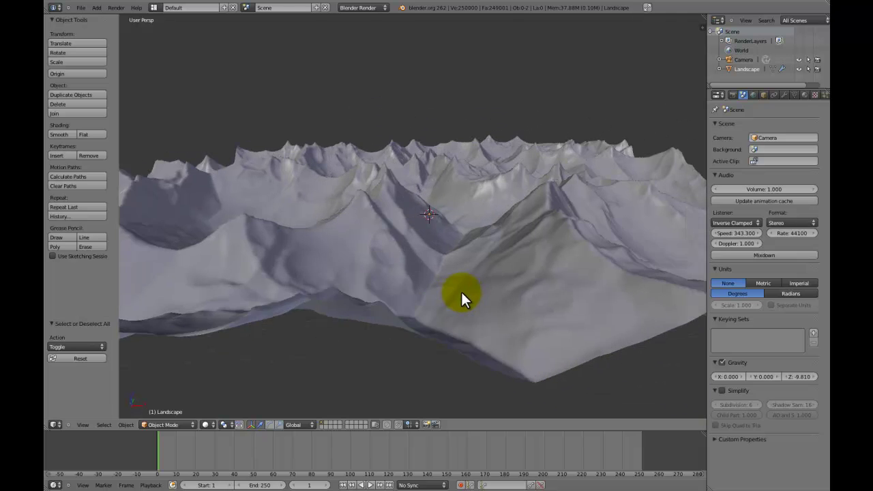
scroll(446, 304, up, 5)
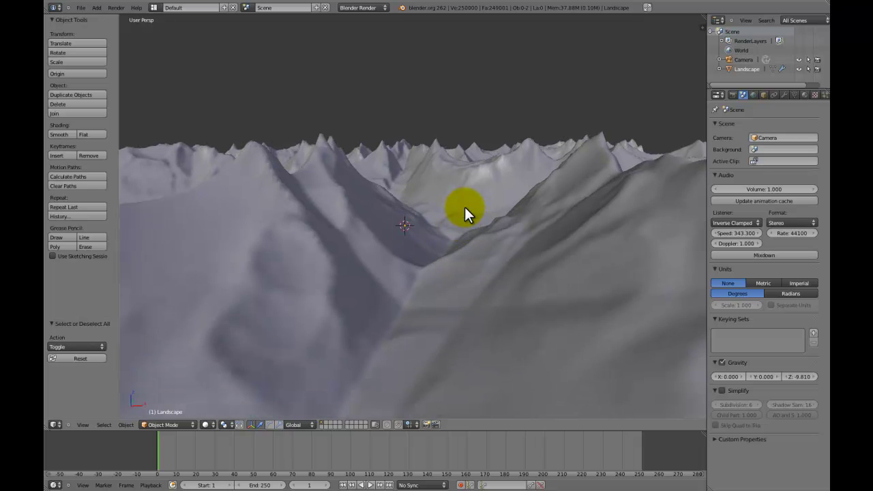
key(ctrl+alt+KP_0)
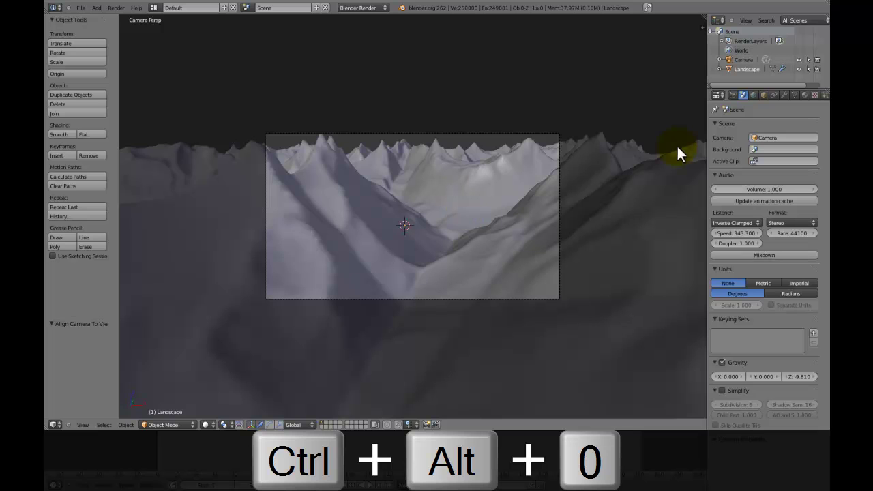
Step: Rotate the camera freely so the valley sits lower in the frame, and roll it about 1.1° to level the horizon
right_click(527, 133)
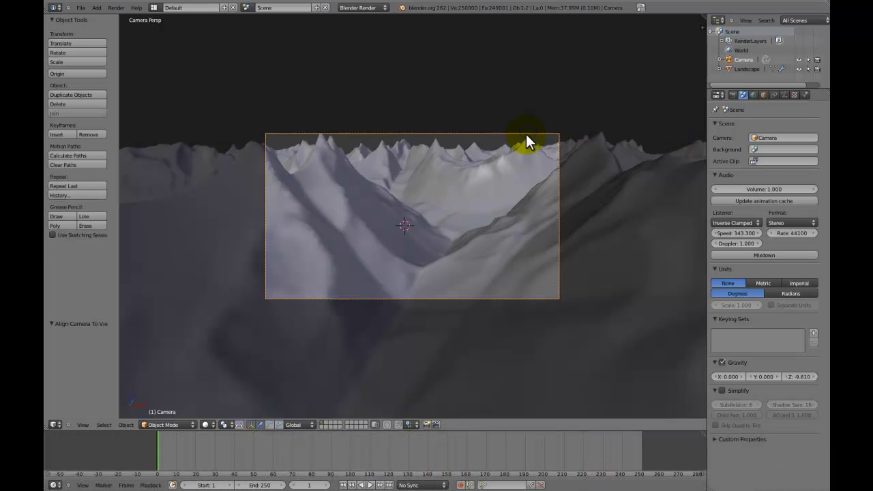
key(r)
key(r)
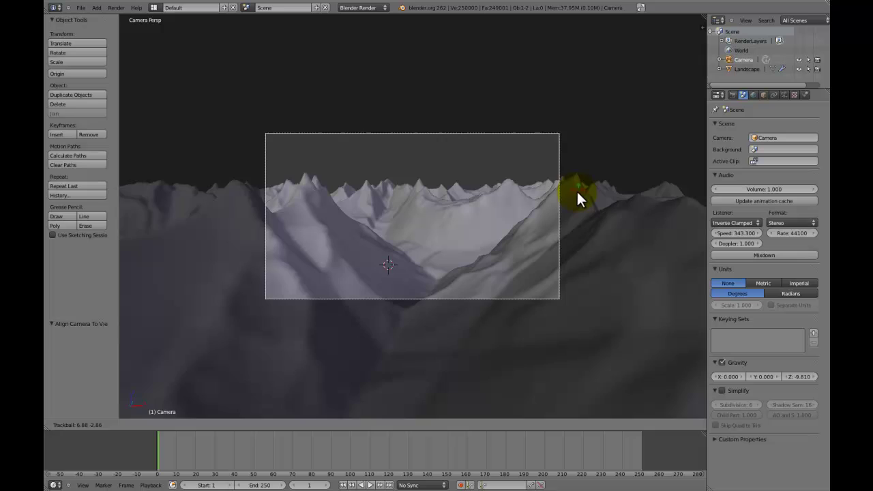
key(r)
click(575, 185)
key(r)
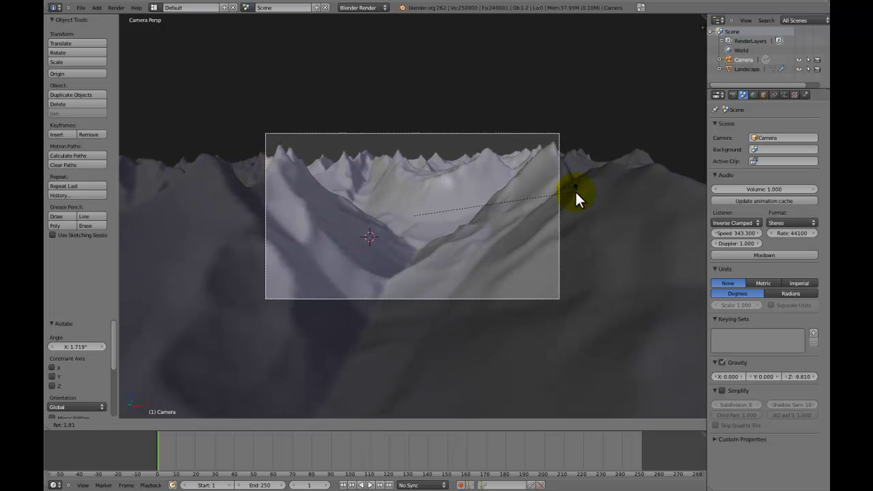
click(574, 192)
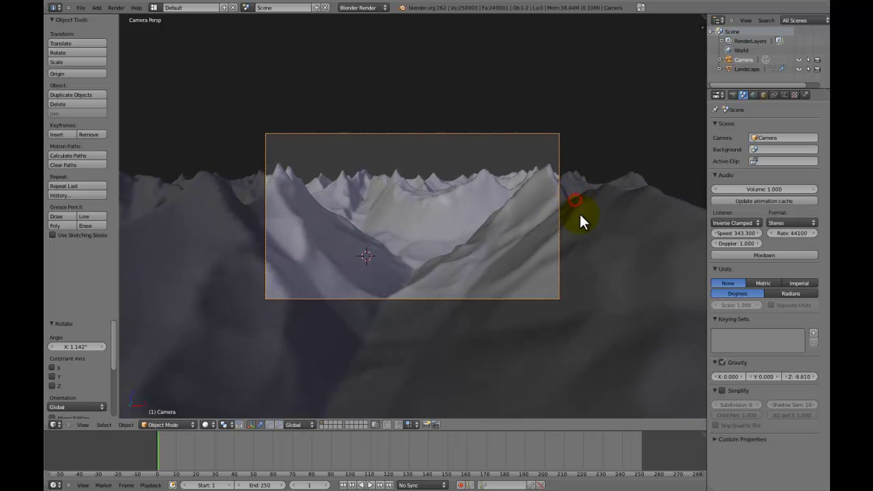
Step: Deselect everything and add a Path curve to the landscape scene
middle_drag(582, 230, 438, 269)
key(a)
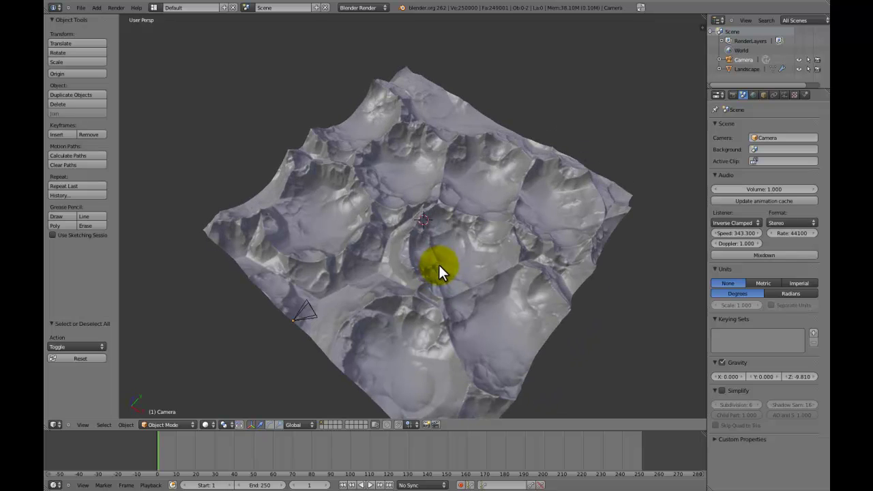
right_click(302, 306)
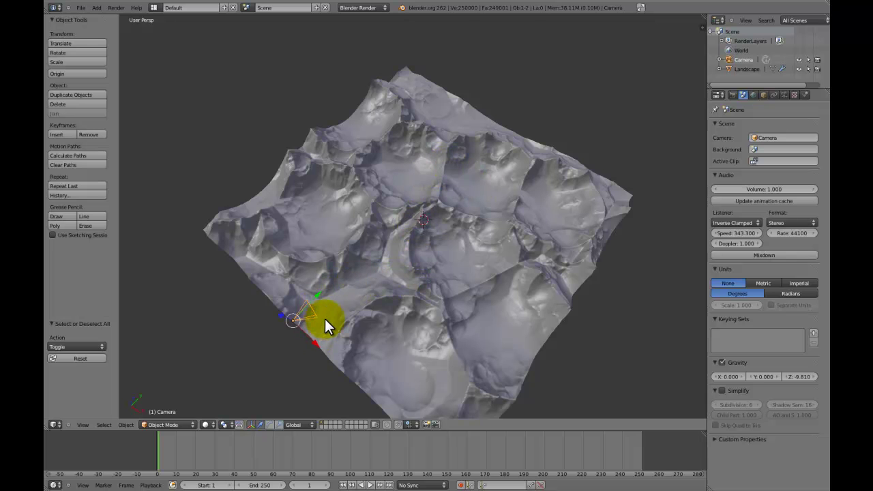
middle_drag(327, 320, 397, 294)
key(a)
key(shift+a)
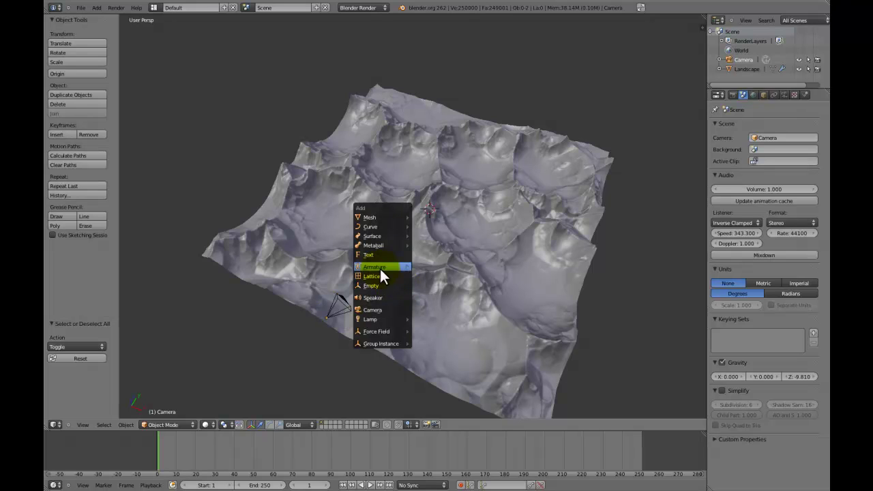
mouse_move(379, 226)
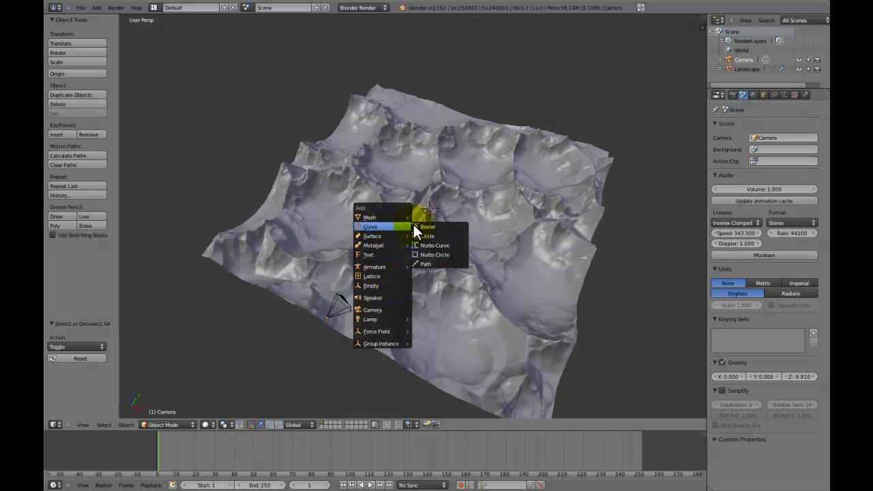
click(425, 263)
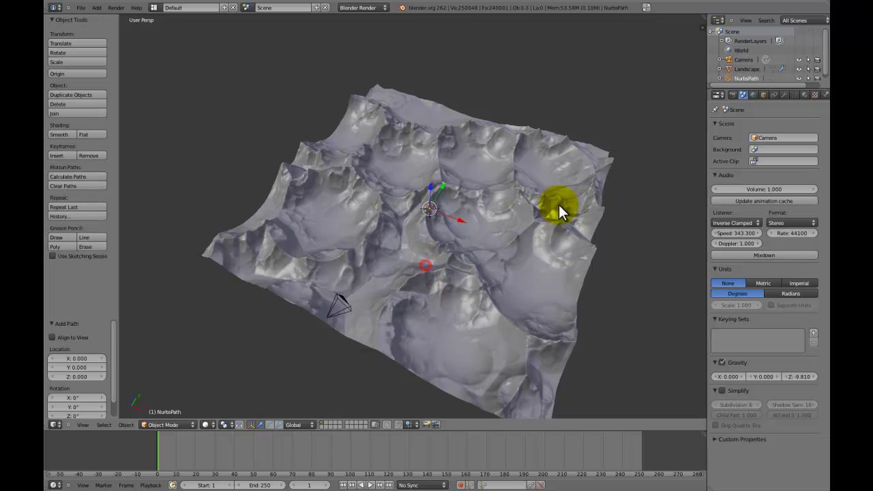
Step: Move the path across the landscape toward the camera in the orthographic top view
key(KP_7)
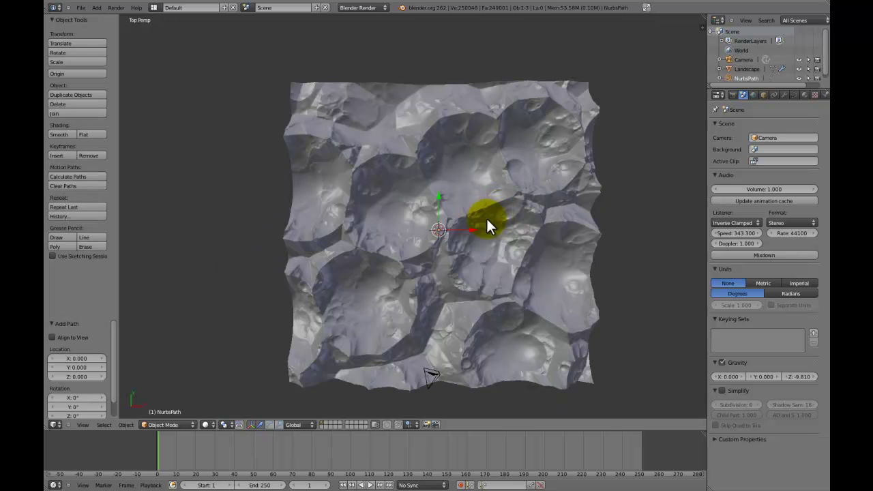
key(KP_5)
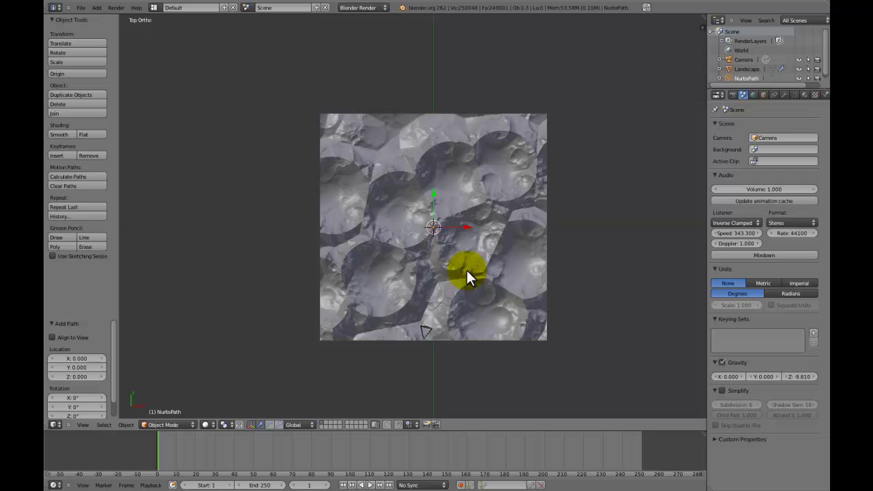
key(g)
click(463, 347)
Step: Raise the path about 5.96 units along the Z axis and enter Edit Mode on it
middle_drag(469, 334, 439, 275)
key(g)
key(z)
click(441, 226)
middle_drag(449, 227, 451, 237)
scroll(450, 239, up, 2)
scroll(450, 240, up, 3)
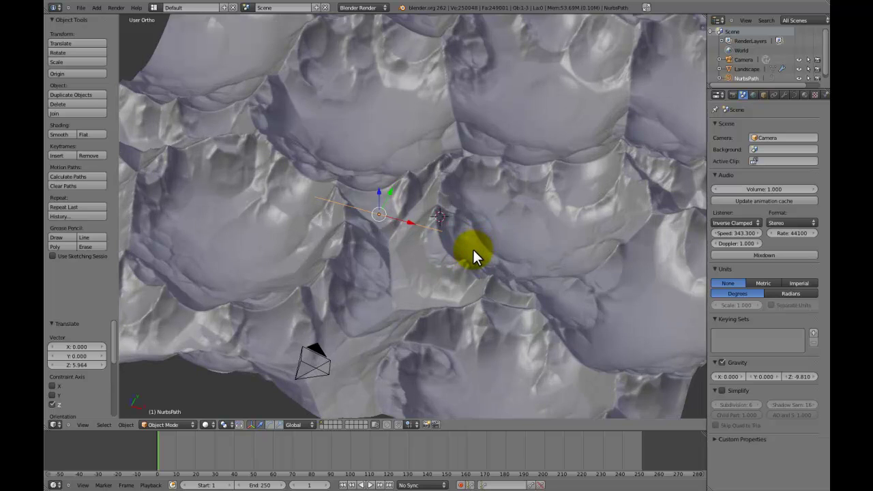
key(Tab)
scroll(471, 249, up, 5)
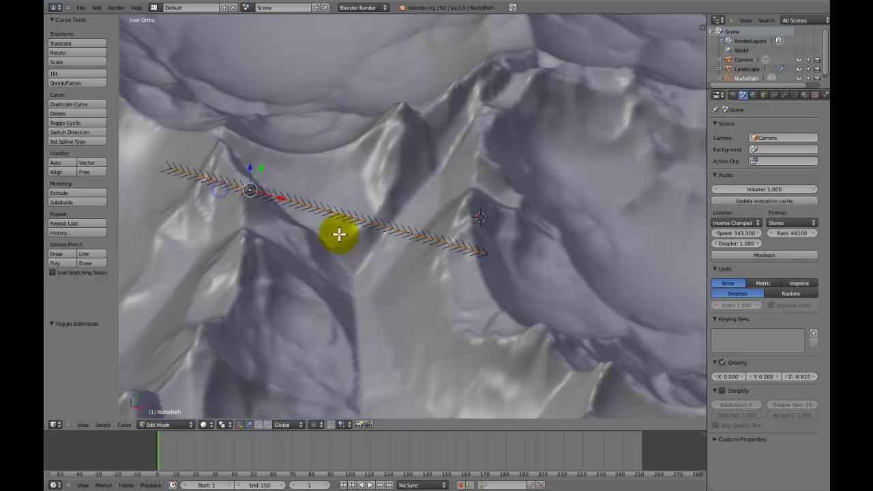
Step: Try bending the path by moving two of its control points, and undo these moves
key(g)
click(389, 118)
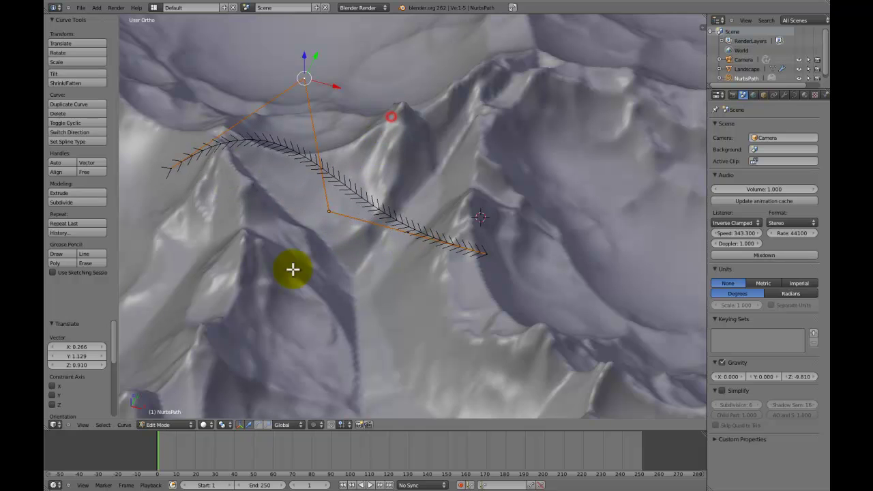
right_click(328, 211)
key(g)
click(230, 334)
key(ctrl+z)
key(ctrl+z)
scroll(489, 271, down, 3)
key(ctrl+z)
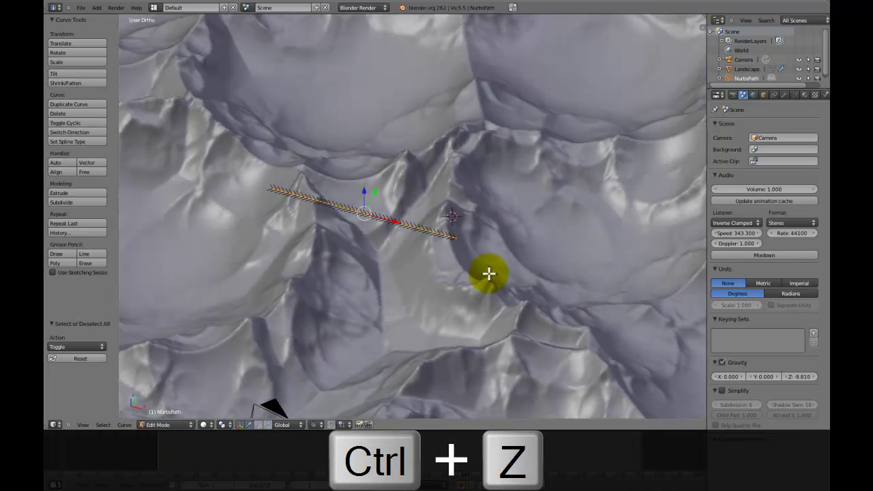
Step: Rotate the whole path 90° about the Z axis and deselect its control points
key(r)
key(z)
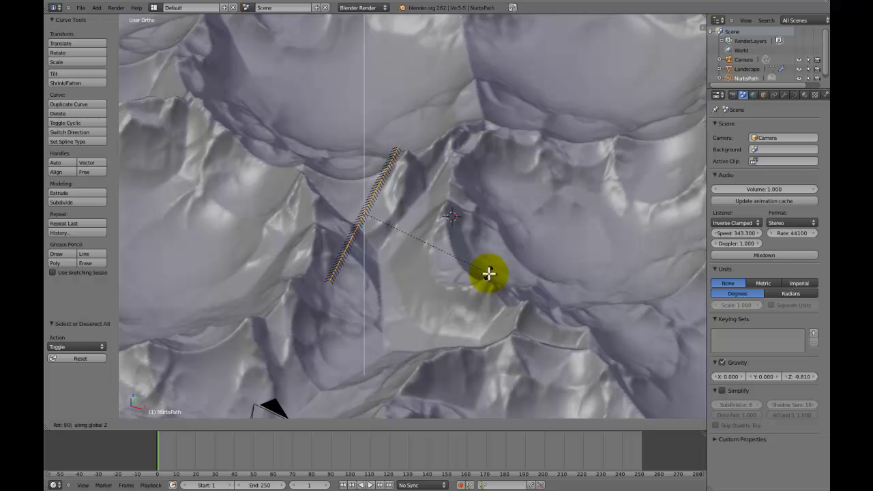
key(Return)
middle_drag(484, 199, 481, 77)
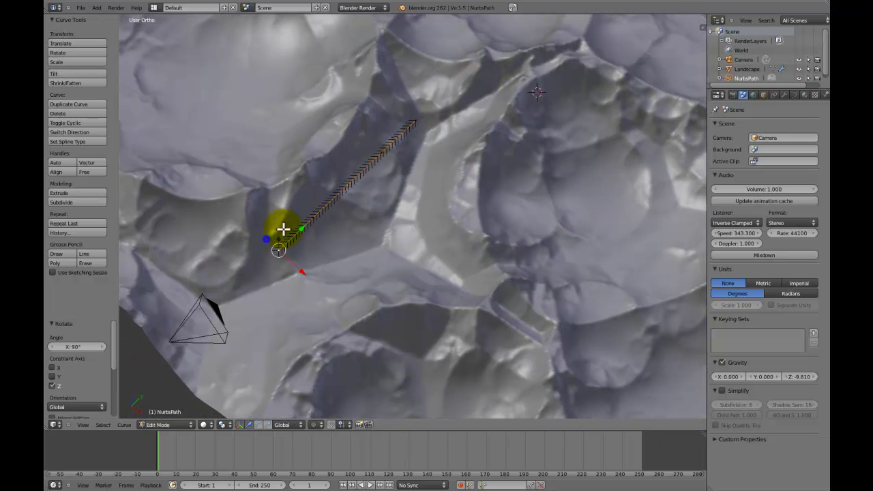
key(a)
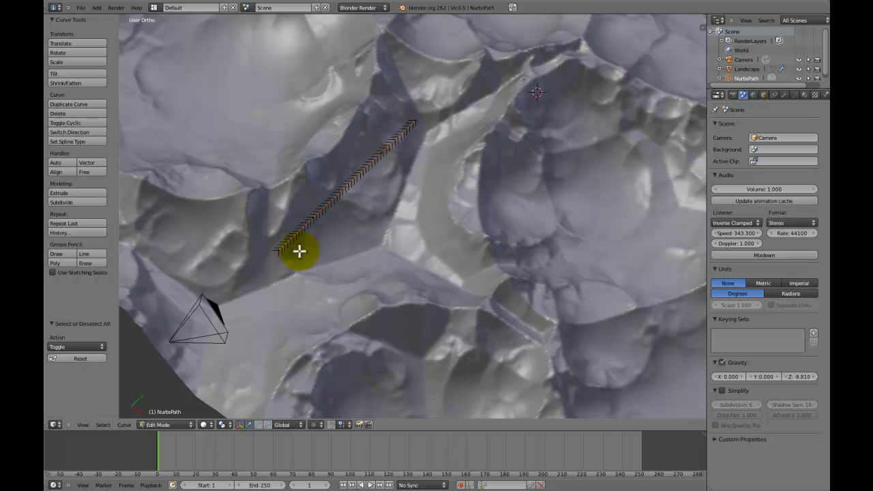
Step: Move the path's near-end control point onto the camera in the top view
scroll(302, 250, up, 3)
scroll(362, 227, down, 5)
scroll(431, 227, down, 3)
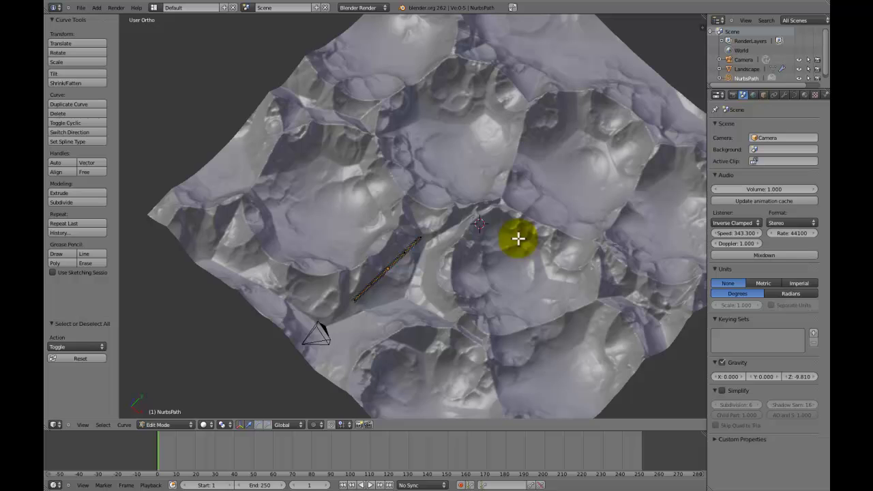
middle_drag(360, 351, 464, 245)
right_drag(470, 277, 443, 341)
scroll(444, 278, up, 5)
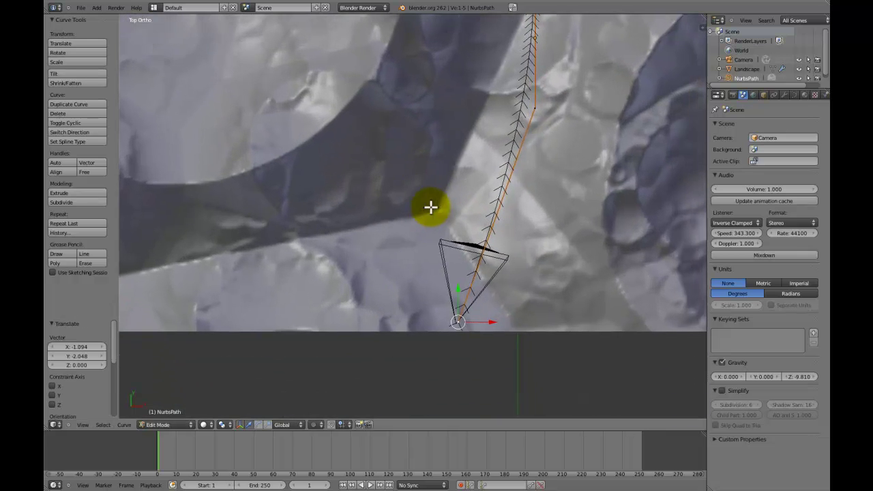
right_drag(438, 233, 441, 234)
Step: Shift a lower control point about 1.06 in X and 1.36 in Y, and stretch the path's far end across the landscape
shift+middle_drag(441, 234, 432, 354)
scroll(434, 293, down, 5)
right_drag(428, 302, 439, 288)
right_drag(459, 260, 450, 264)
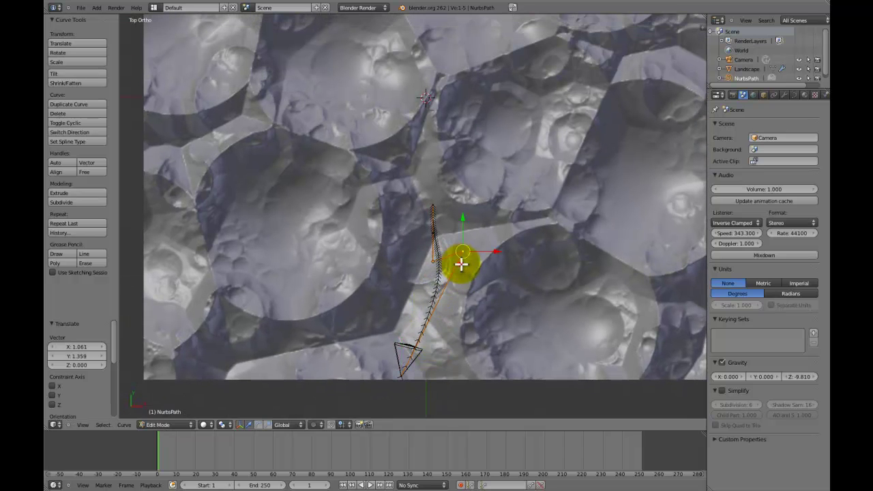
right_drag(433, 199, 416, 27)
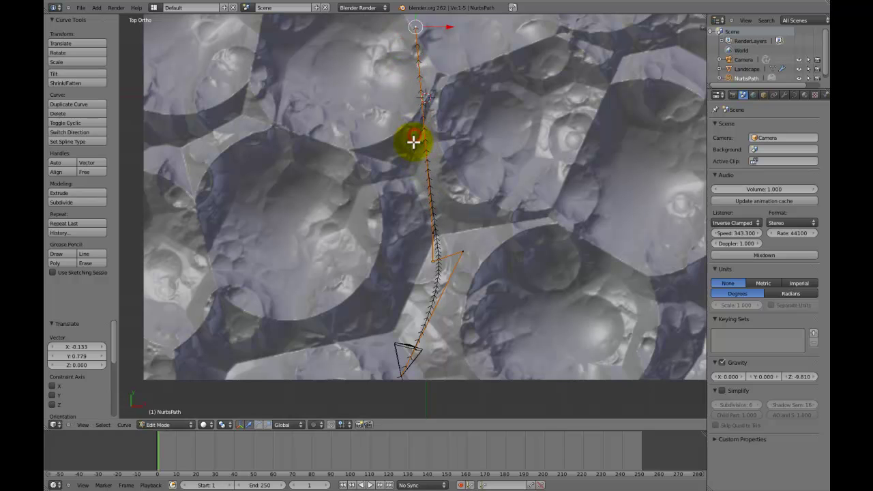
Step: Move the path's middle control points sideways to bend it into an S-curve between the mountains
shift+scroll(413, 142, up, 2)
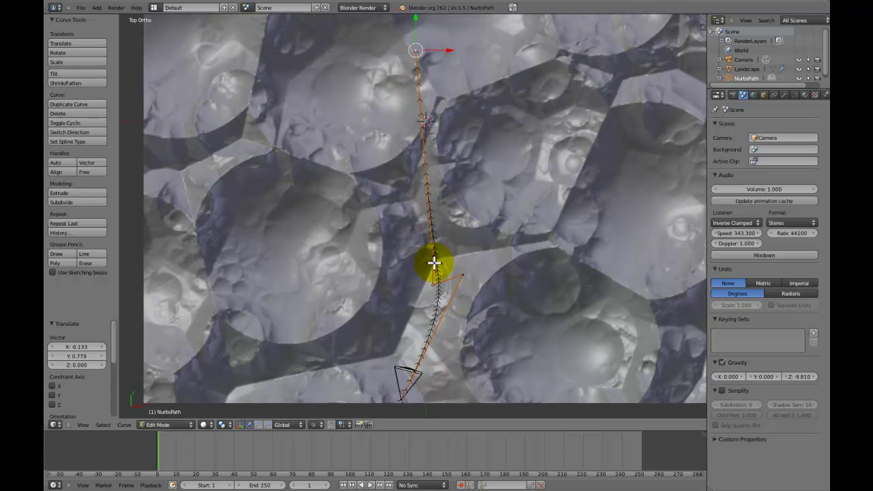
right_drag(434, 261, 428, 252)
right_drag(379, 141, 362, 125)
right_drag(424, 276, 438, 253)
middle_drag(411, 207, 365, 205)
scroll(443, 276, down, 4)
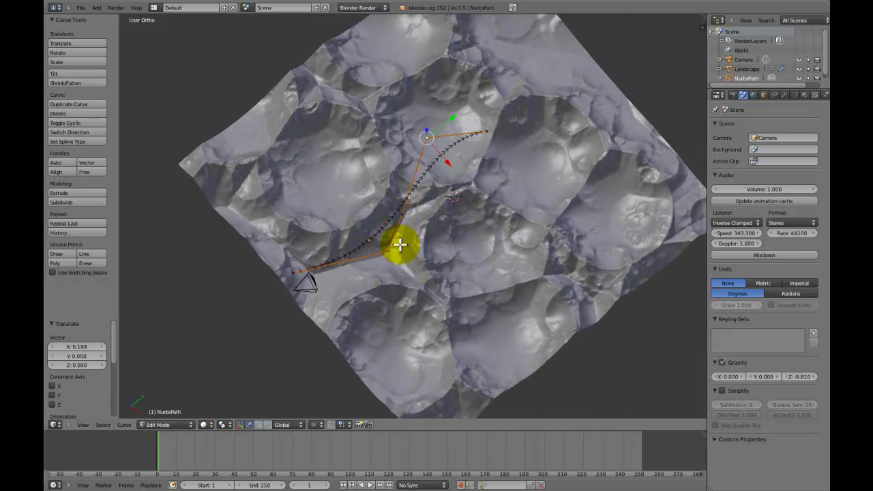
Step: Subdivide the whole path to add more control points
key(KP_7)
key(a)
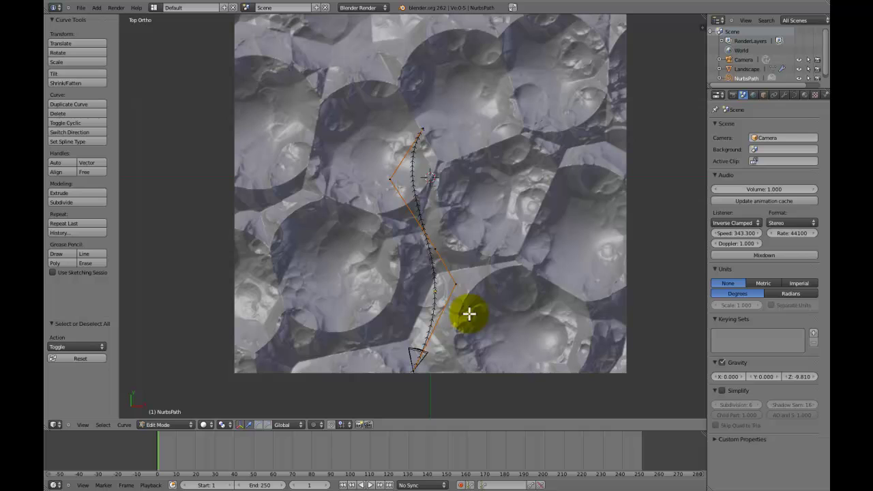
click(455, 280)
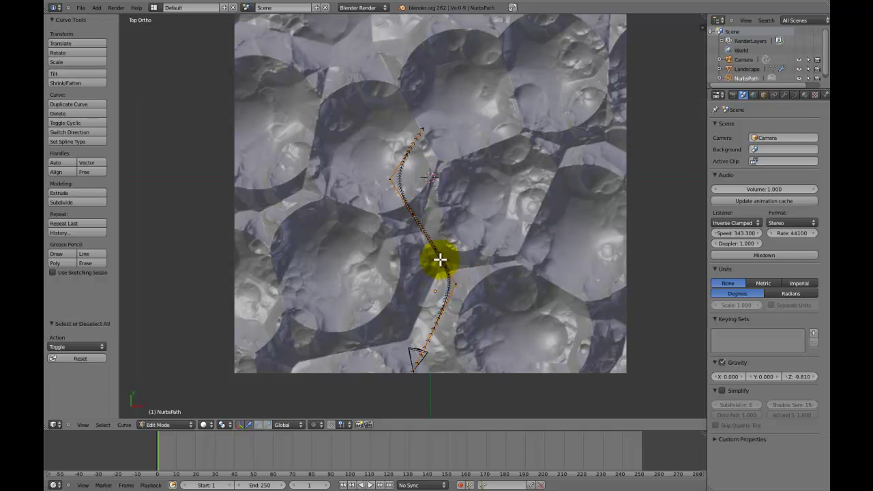
Step: Reposition the lower and middle control points in the top view to round the curve along the valley, and leave Edit Mode
scroll(463, 312, up, 3)
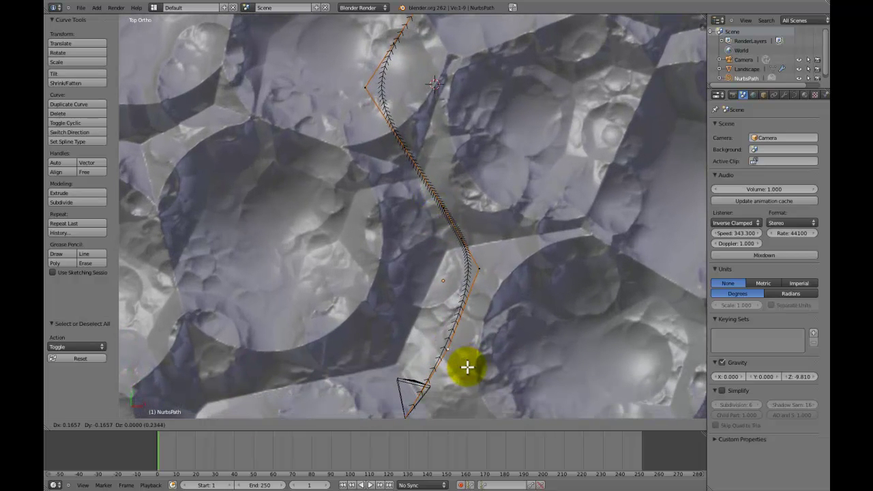
click(480, 358)
drag(492, 265, 470, 234)
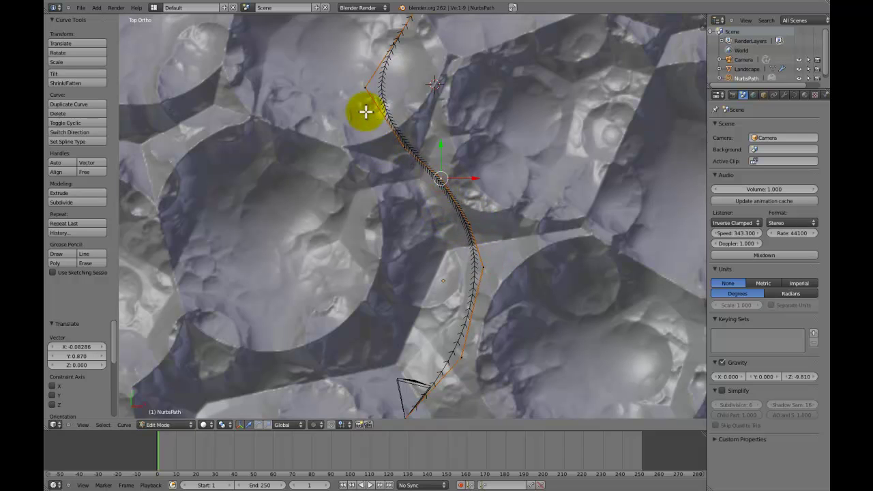
shift+middle_drag(376, 122, 404, 139)
key(Tab)
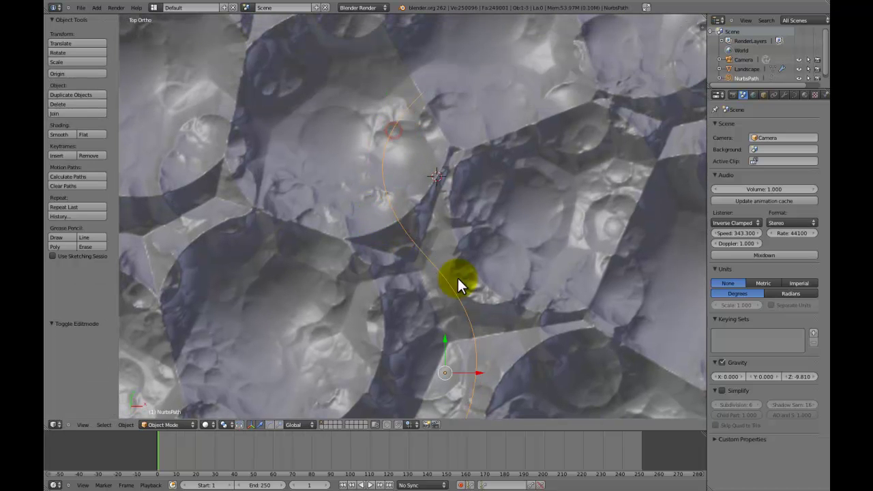
Step: Lower the whole path so that its start meets the camera, and check the starting point in Edit Mode
middle_drag(464, 289, 509, 278)
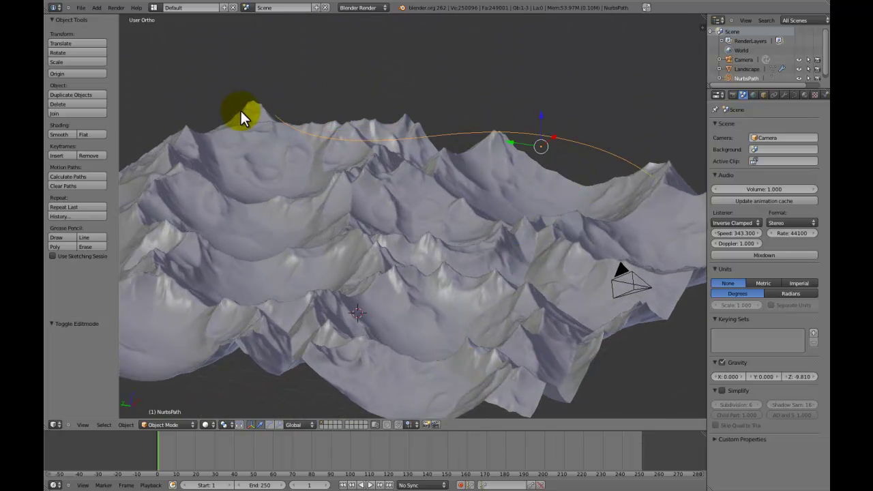
click(408, 327)
middle_drag(448, 310, 494, 253)
key(Tab)
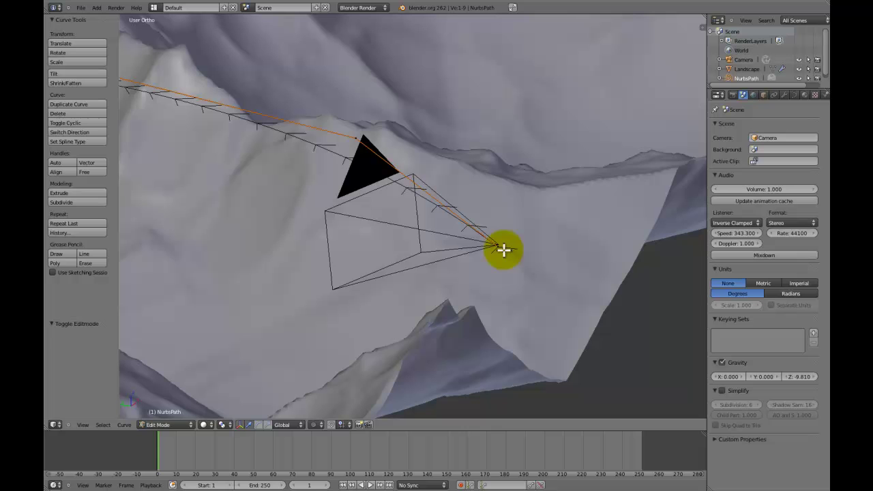
click(506, 249)
key(Tab)
Step: Enter Edit Mode on the path and lower the control point just ahead of the camera toward the valley floor
middle_drag(504, 250, 455, 250)
scroll(393, 259, up, 2)
middle_drag(393, 262, 400, 245)
scroll(369, 286, down, 3)
key(Tab)
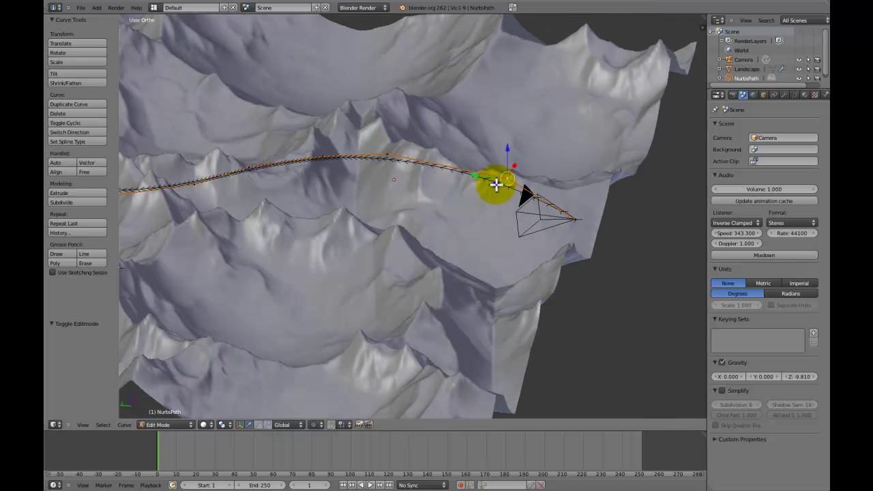
drag(496, 184, 484, 232)
Step: Lower the next control point along the Z axis so the path dips into the valley
right_click(393, 178)
key(g)
key(z)
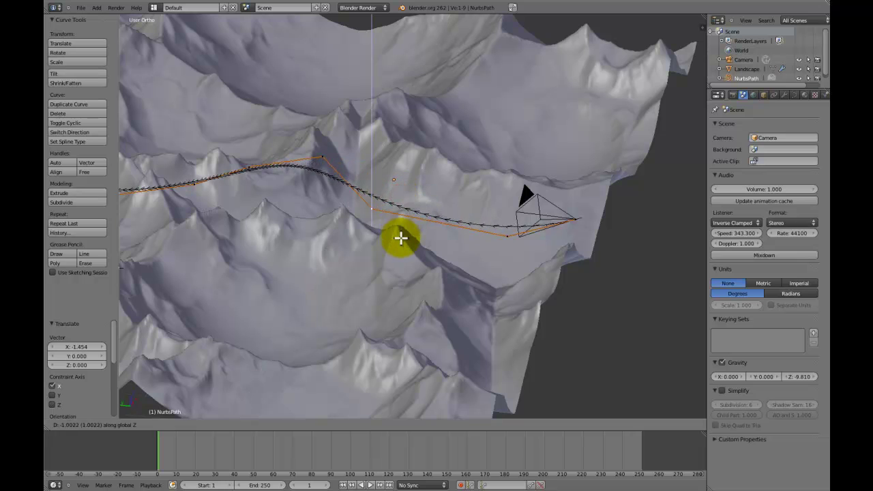
click(400, 240)
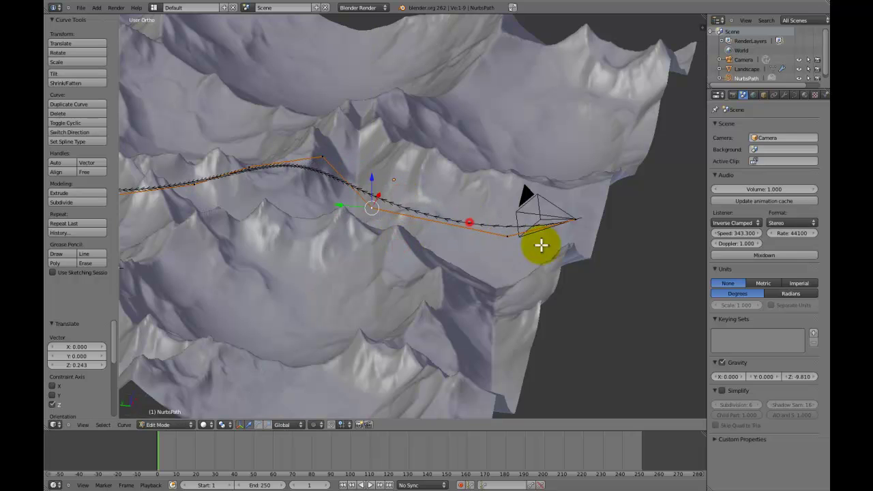
Step: Adjust the heights of the middle and far control points along the Z axis to follow the terrain
middle_drag(225, 273, 215, 264)
middle_drag(430, 229, 401, 116)
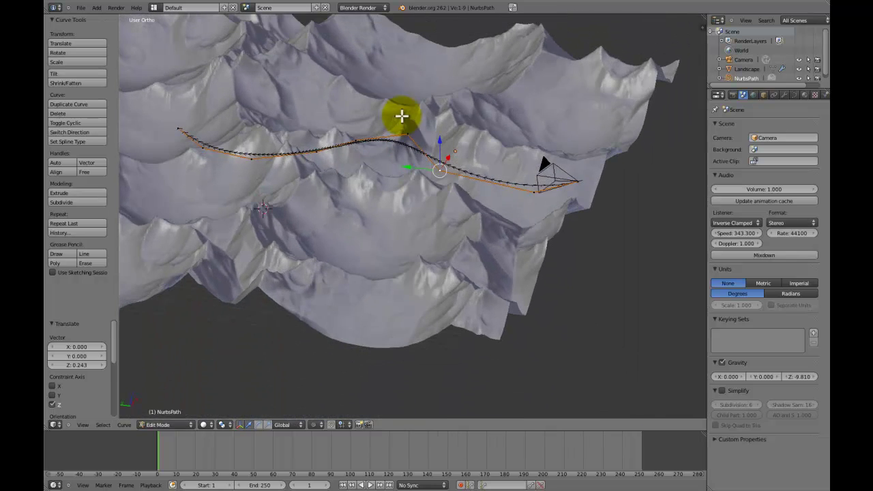
click(408, 162)
middle_drag(408, 162, 341, 206)
key(g)
key(z)
click(341, 218)
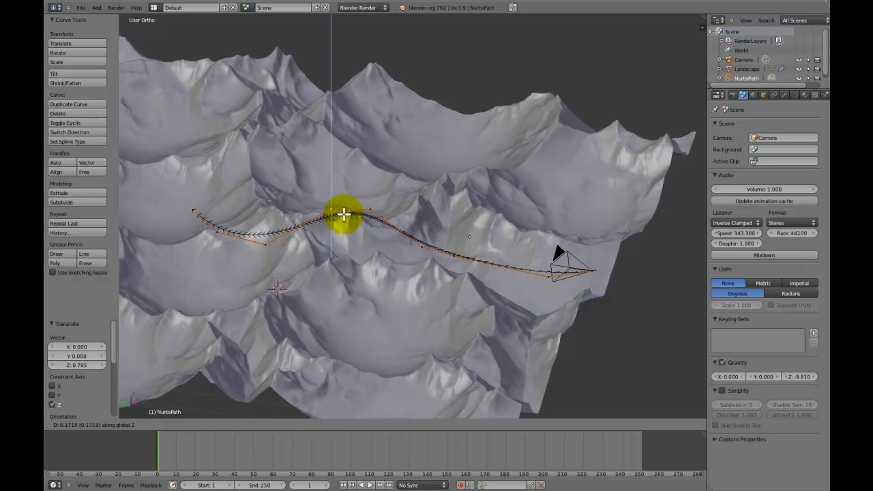
click(344, 213)
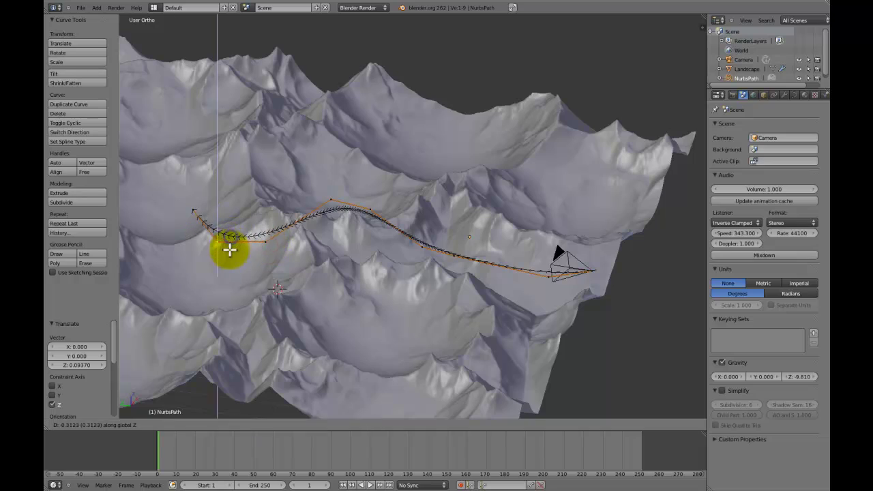
Step: Move the control points nearest the camera along the X axis to smooth the path's first bend, and leave Edit Mode
middle_drag(247, 255, 255, 235)
key(Tab)
key(Tab)
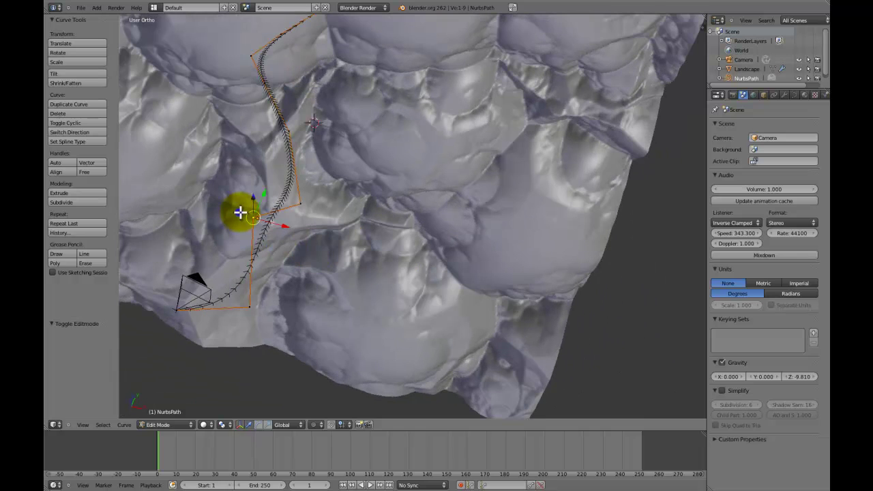
key(g)
key(x)
click(264, 281)
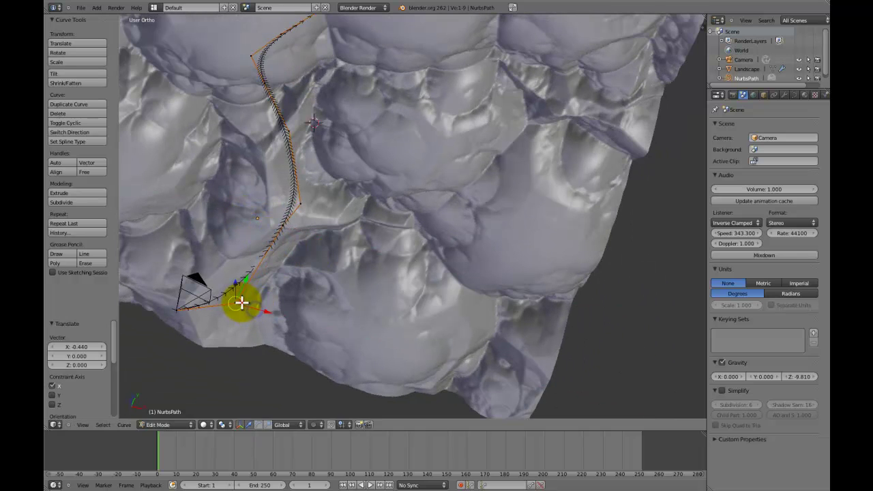
click(240, 286)
key(Tab)
Step: Parent the camera to the path with the Follow Path option
middle_drag(250, 280, 325, 241)
right_click(327, 237)
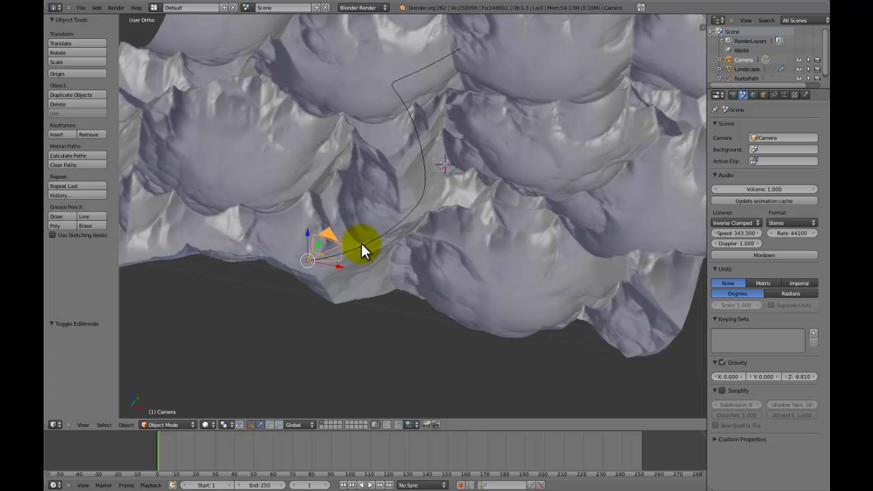
shift+right_click(363, 244)
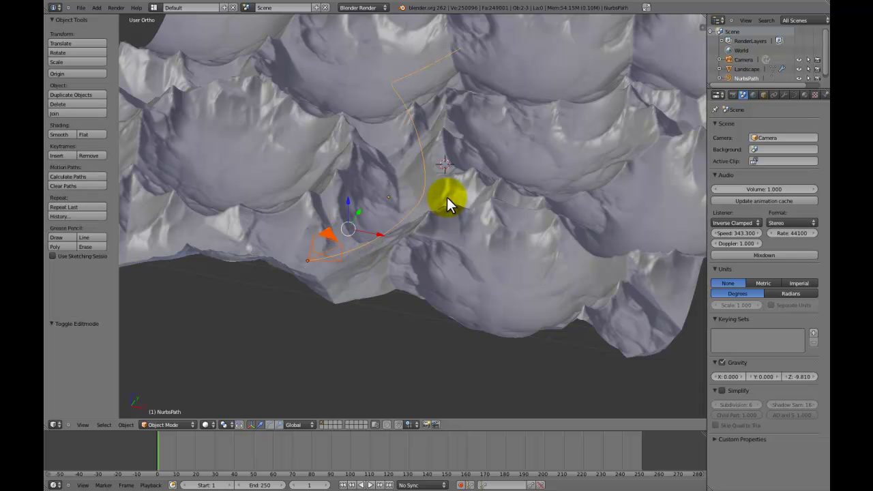
key(ctrl+p)
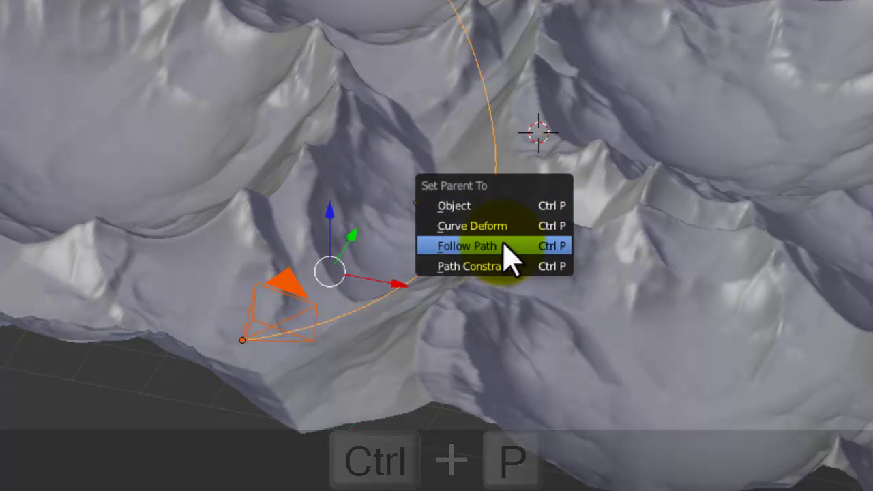
click(502, 246)
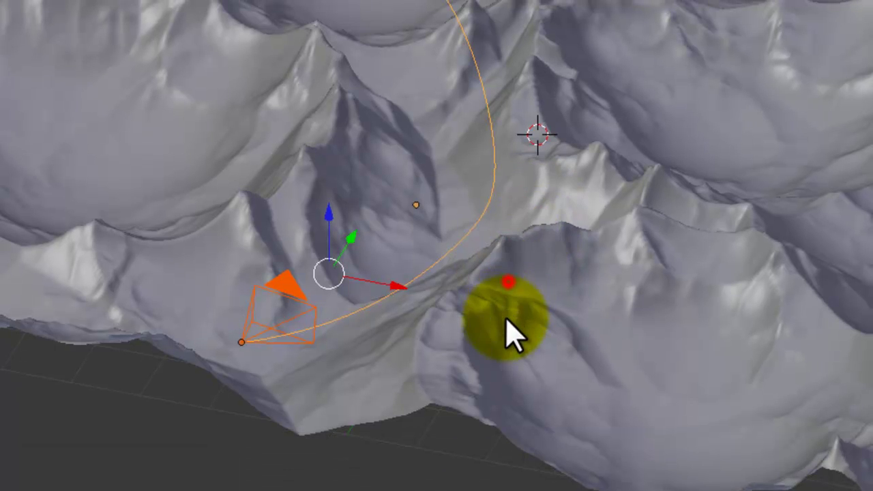
Step: Play the animation to check the camera's travel along the path, and return to the first frame
key(alt+a)
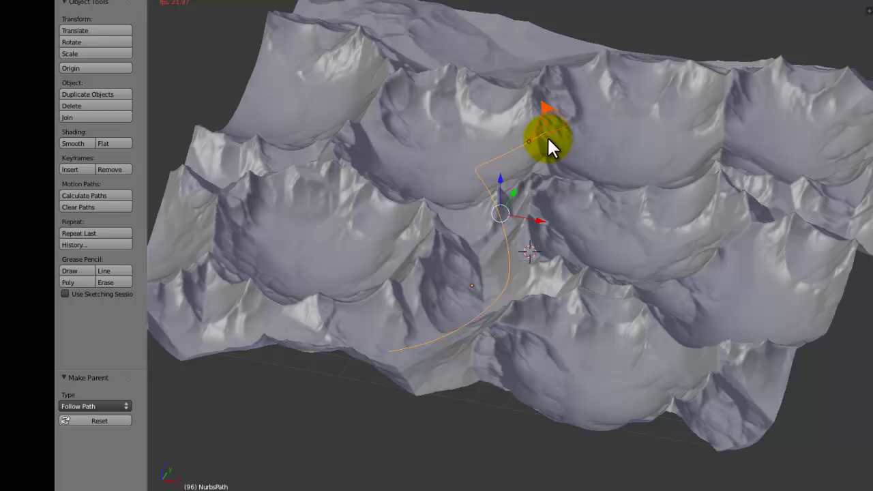
key(alt+a)
key(shift+Left)
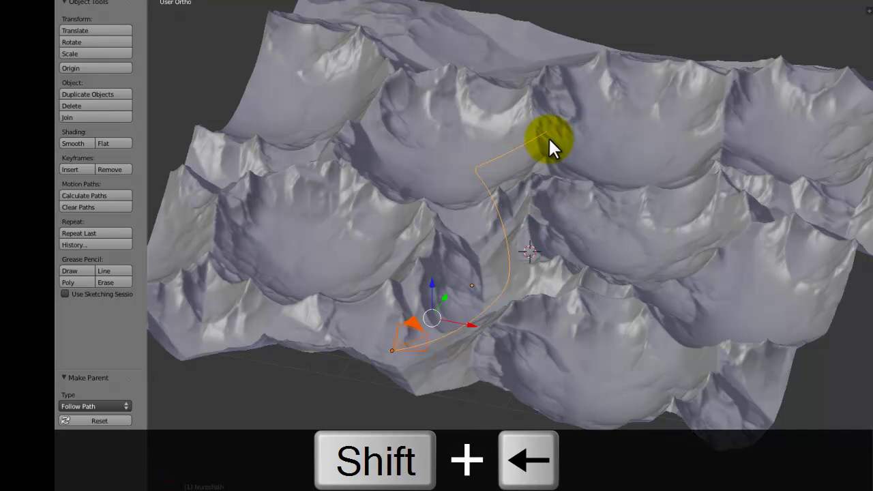
Step: Switch to the camera view, play the flight from there, and return to the first frame
key(KP_0)
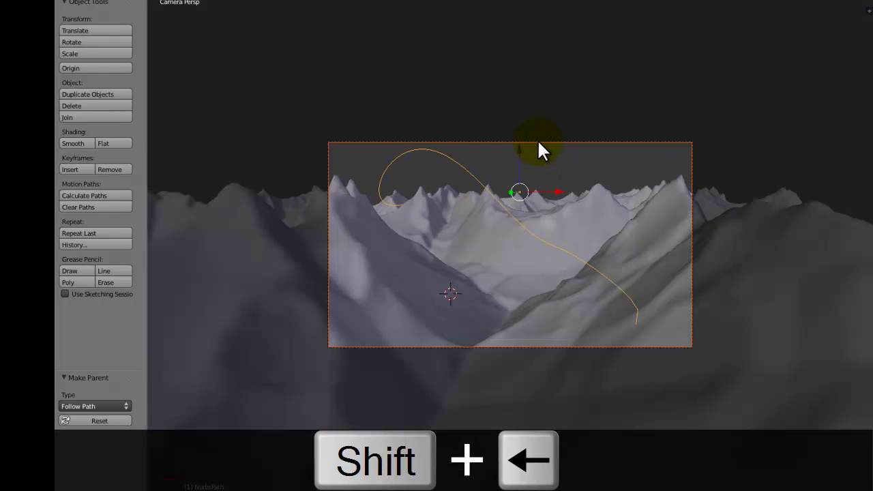
key(alt+a)
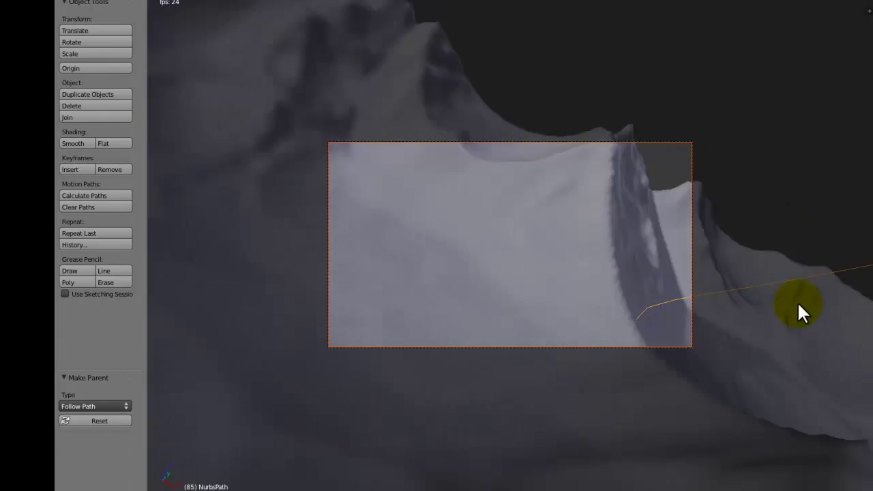
key(alt+a)
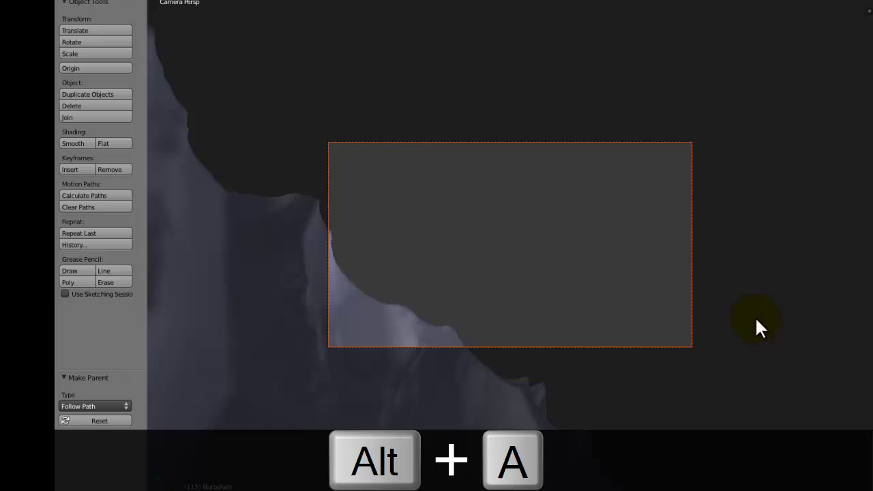
key(shift+Left)
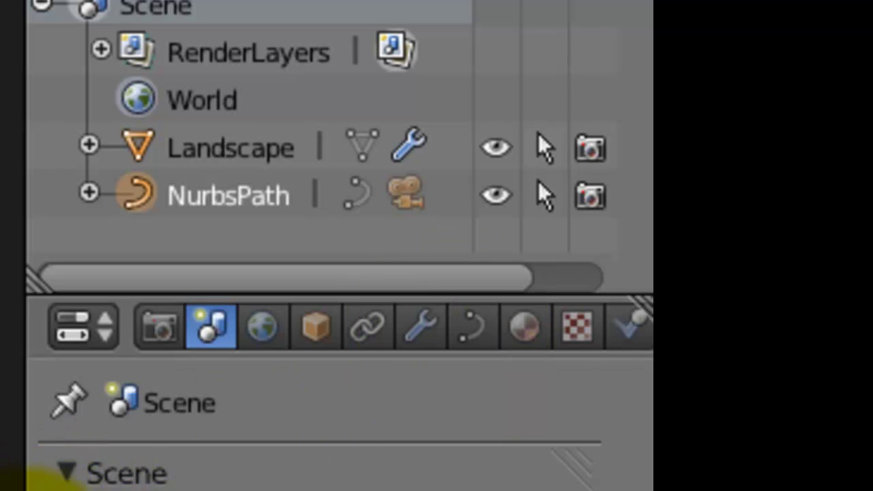
Step: Set the path animation length to 250 frames and play the flight in the camera view
drag(116, 453, 66, 453)
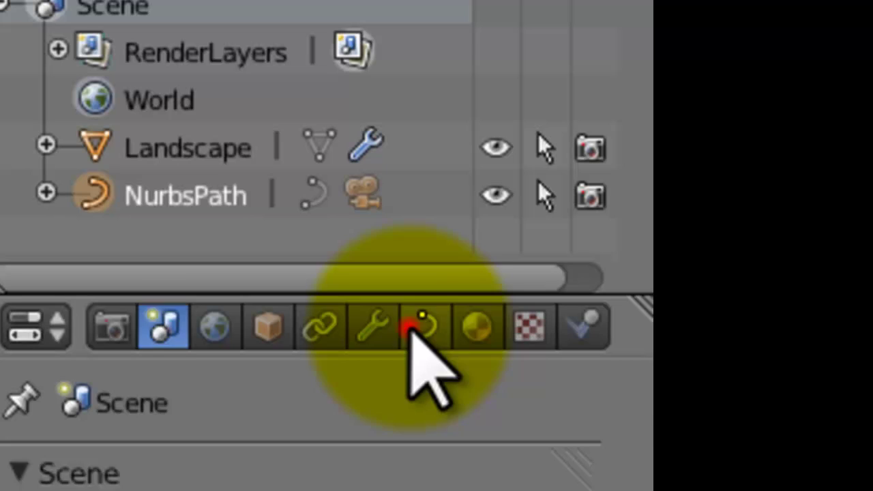
click(417, 328)
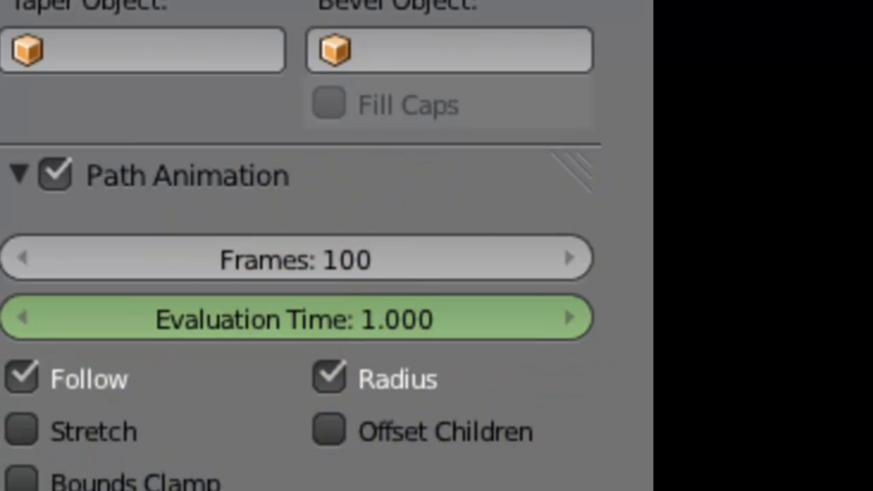
mouse_move(158, 444)
mouse_down()
mouse_move(347, 440)
mouse_move(227, 440)
mouse_move(156, 453)
mouse_up()
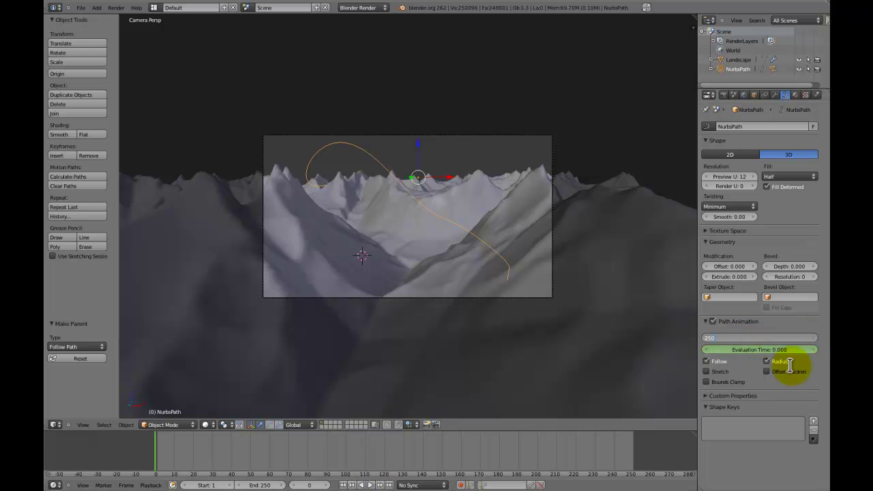
key(alt+a)
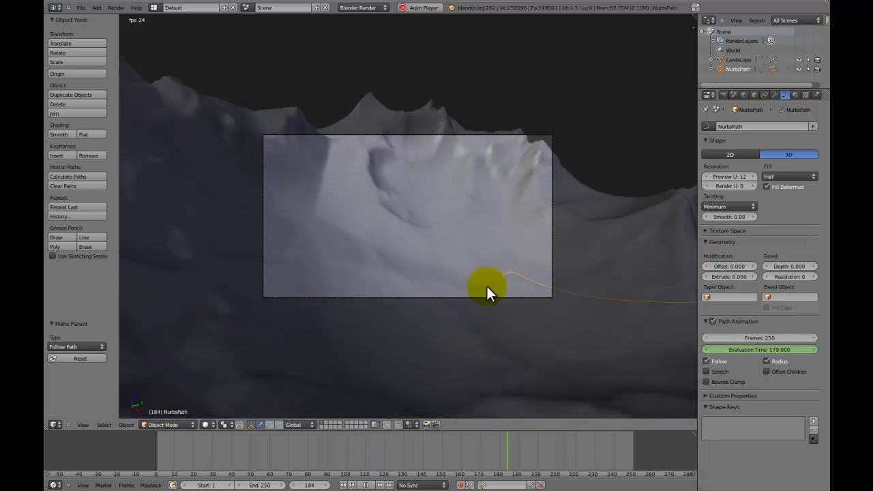
Step: Set the path's twisting to Z-Up and play the flight from the first frame in the camera view
key(alt+a)
drag(584, 435, 561, 448)
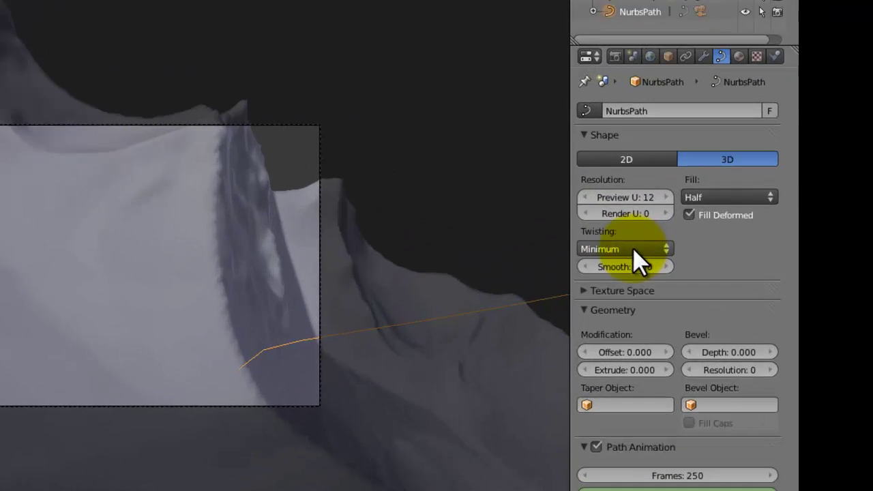
click(730, 206)
click(497, 279)
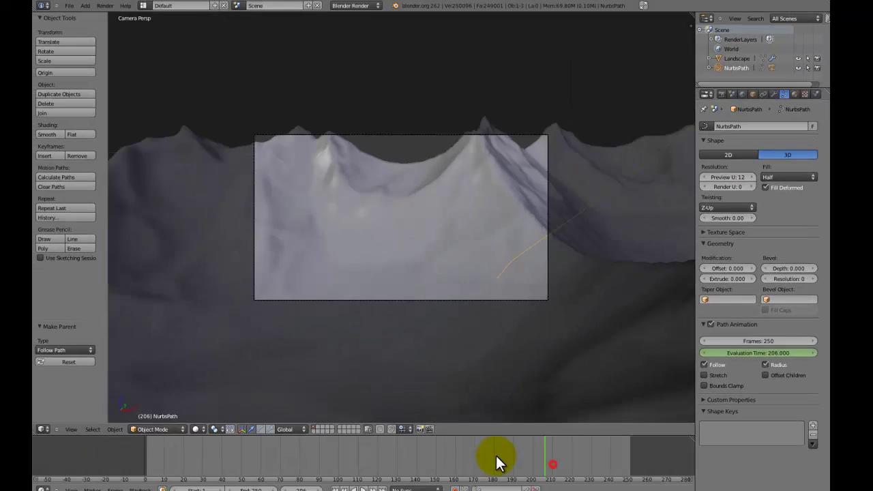
drag(496, 455, 156, 440)
key(alt+a)
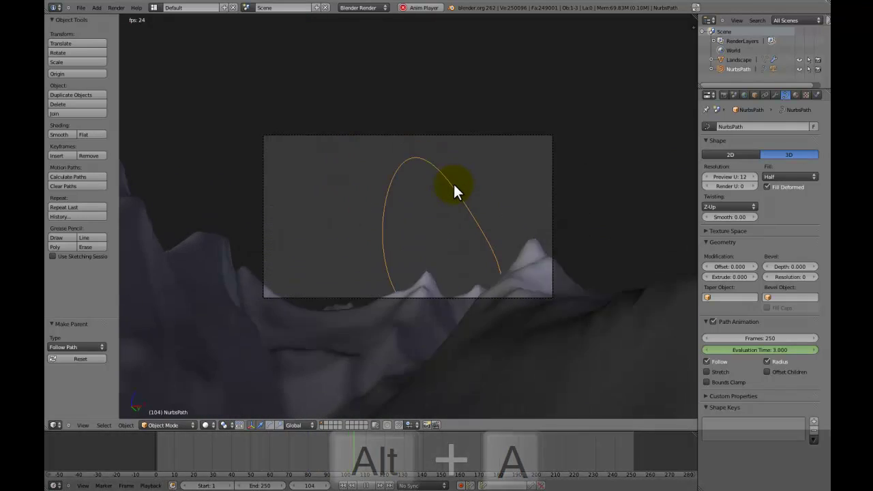
key(alt+a)
right_click(549, 140)
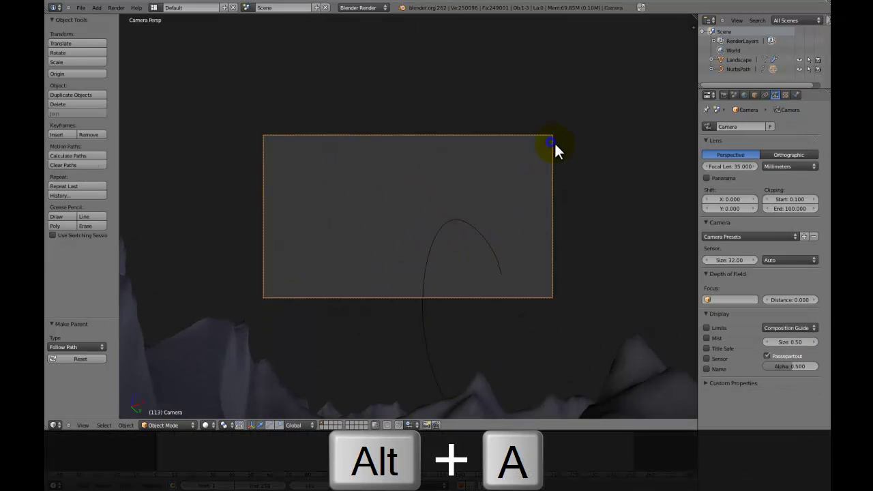
key(r)
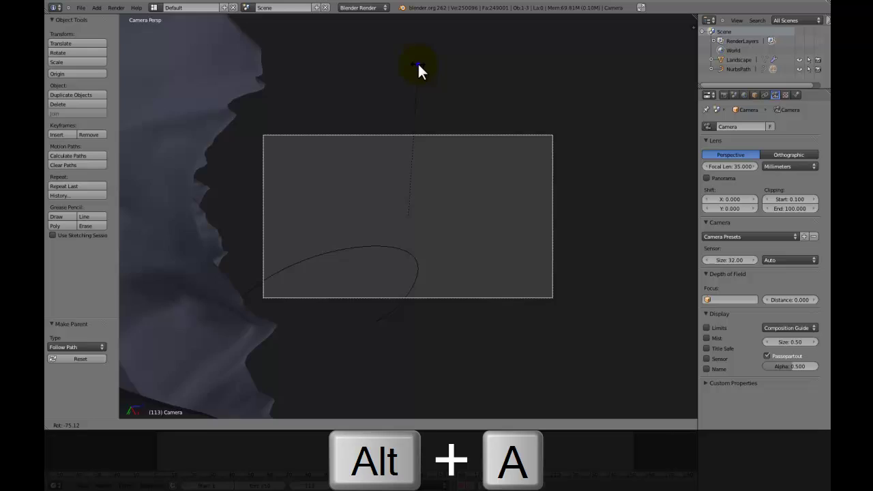
right_click(417, 63)
Step: Play the camera flight again and scrub back to frame 83 to examine the camera's framing
key(alt+a)
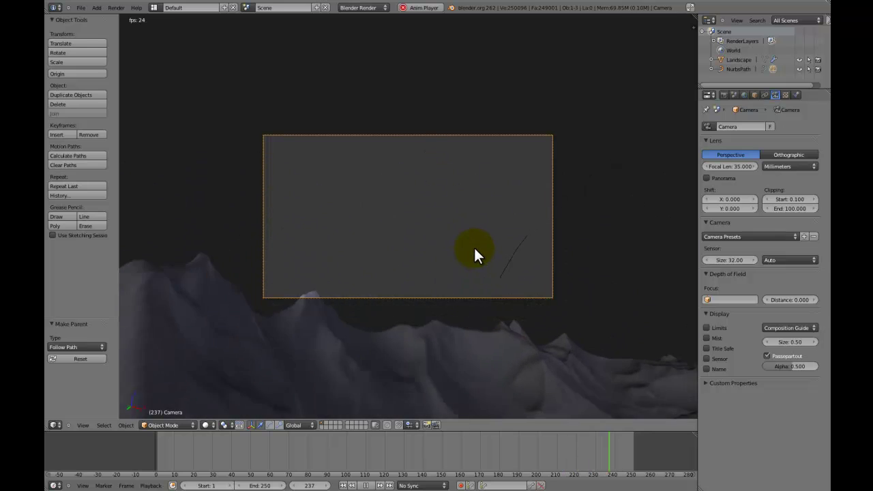
key(alt+a)
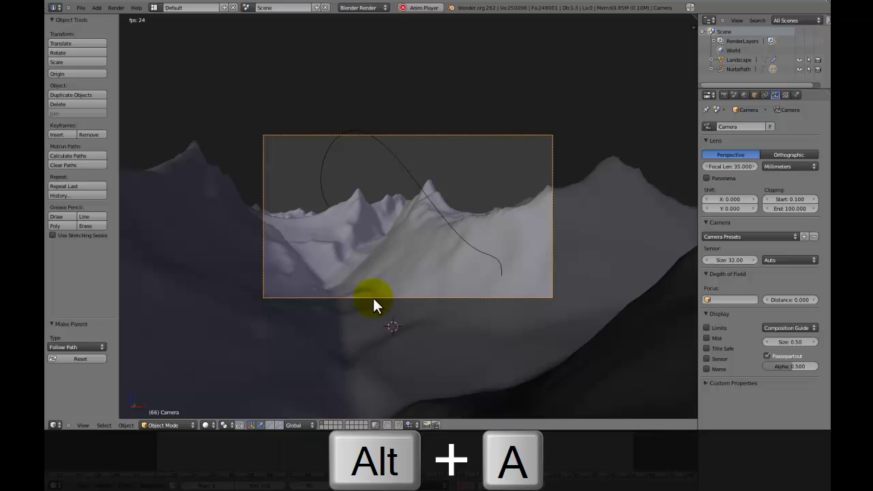
key(alt+a)
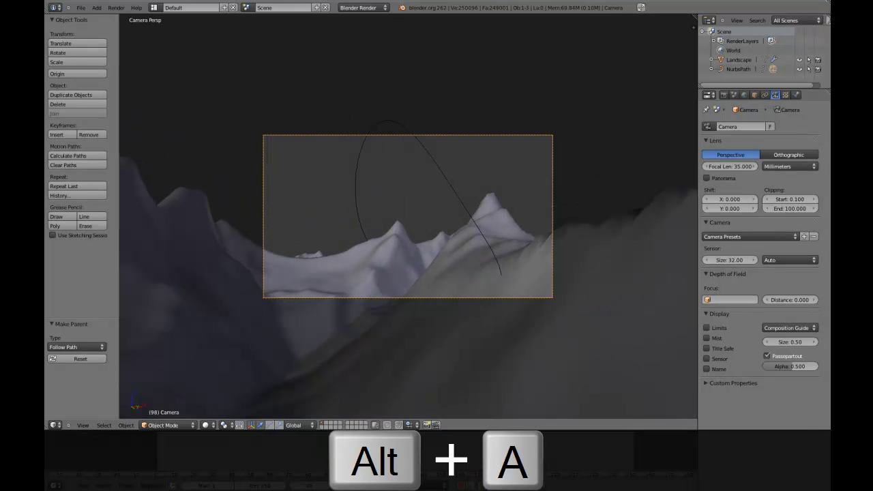
drag(317, 461, 313, 461)
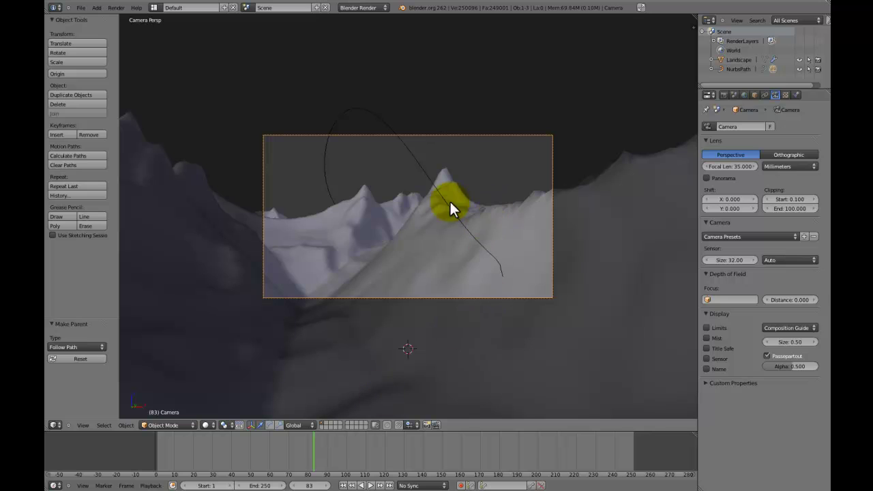
Step: Leave the camera view, return to frame 1, and apply the camera's location, rotation and scale
right_click(286, 205)
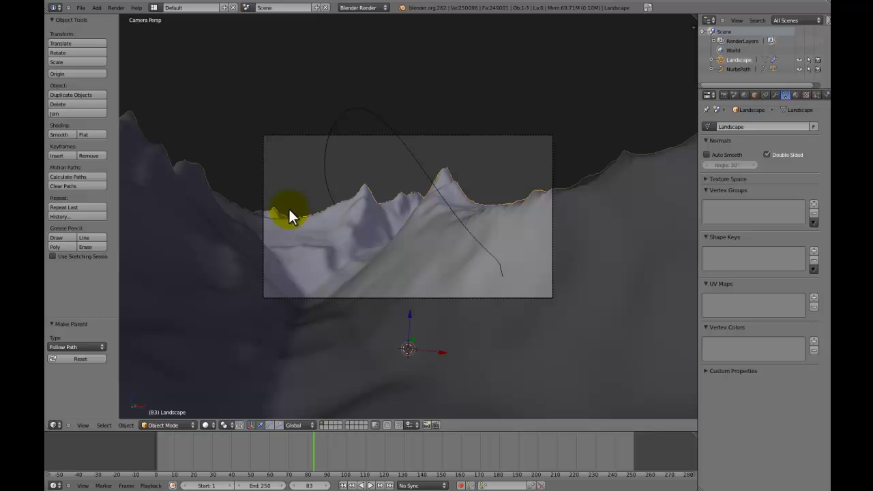
middle_drag(349, 210, 345, 443)
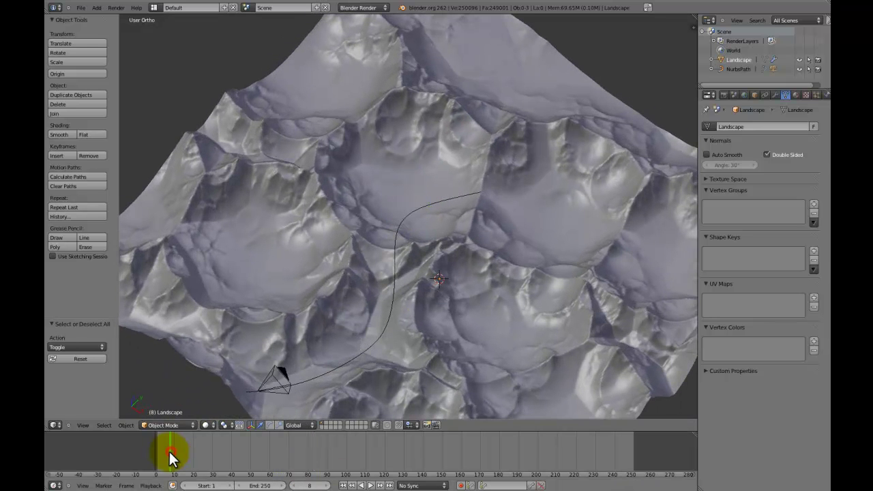
middle_drag(327, 345, 439, 239)
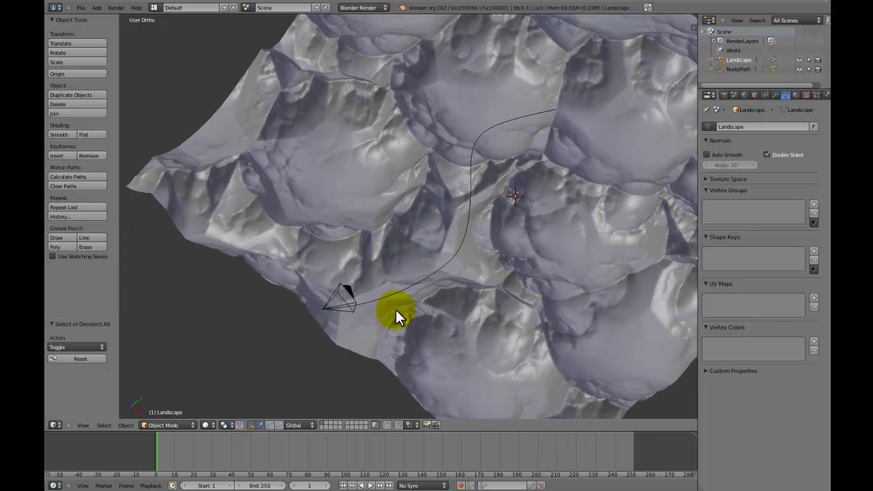
right_click(348, 311)
key(ctrl+a)
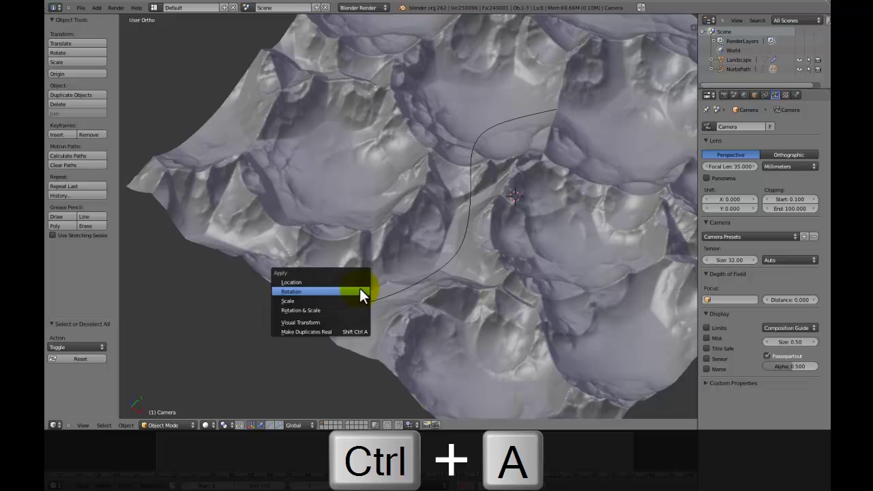
click(360, 284)
key(ctrl+a)
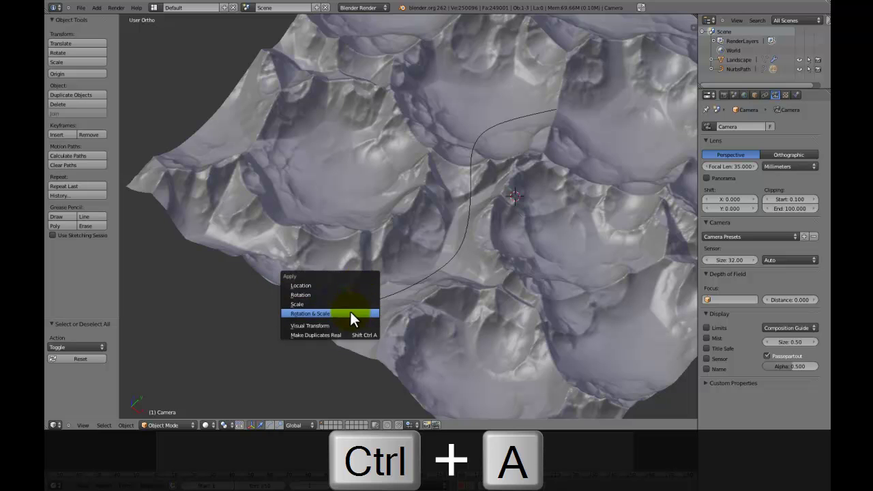
click(350, 314)
Step: Add an empty at the 3D cursor and raise it about 5.55 units along Z
middle_drag(389, 293, 359, 285)
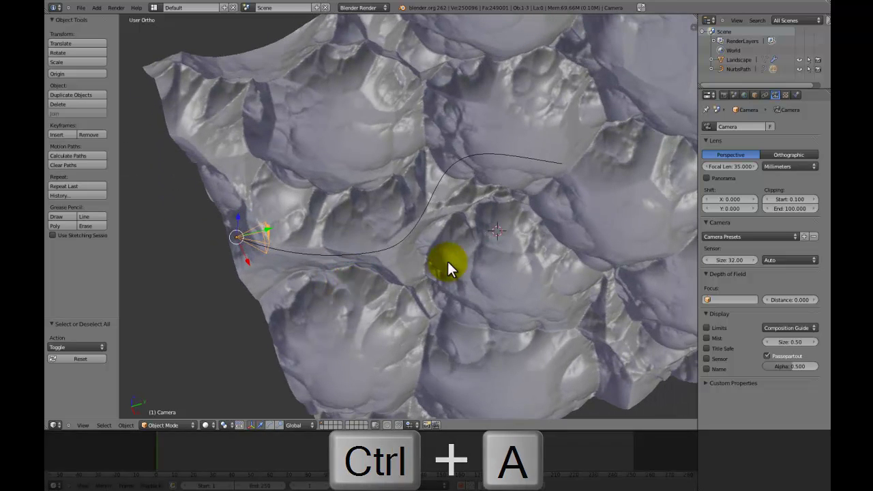
key(shift+a)
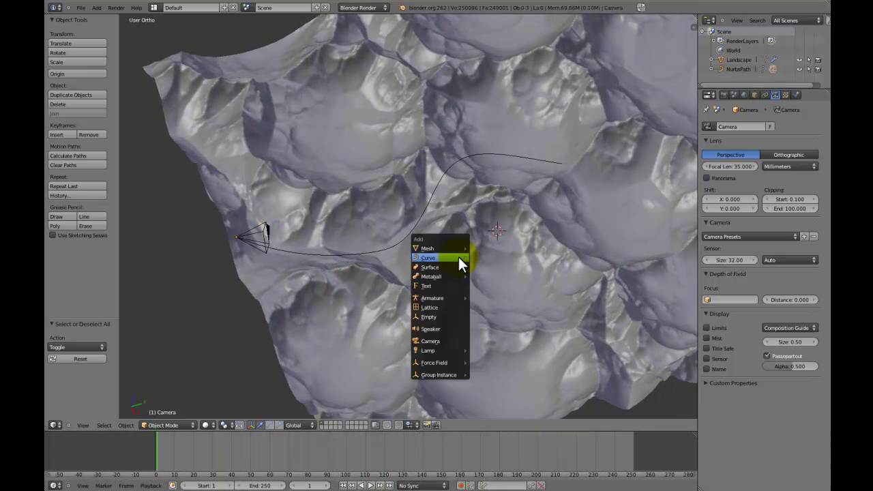
click(444, 313)
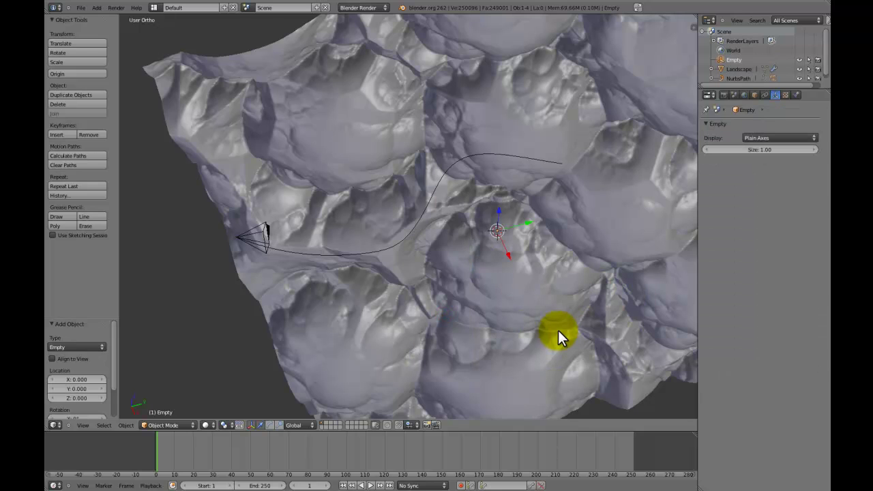
key(g)
key(z)
click(554, 237)
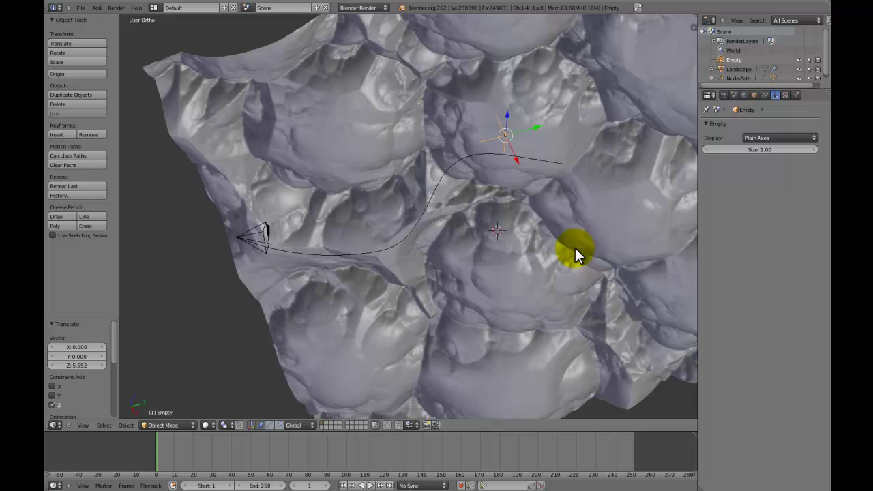
Step: Move the empty closer to the camera, shifting it about 1.54 units along X
key(g)
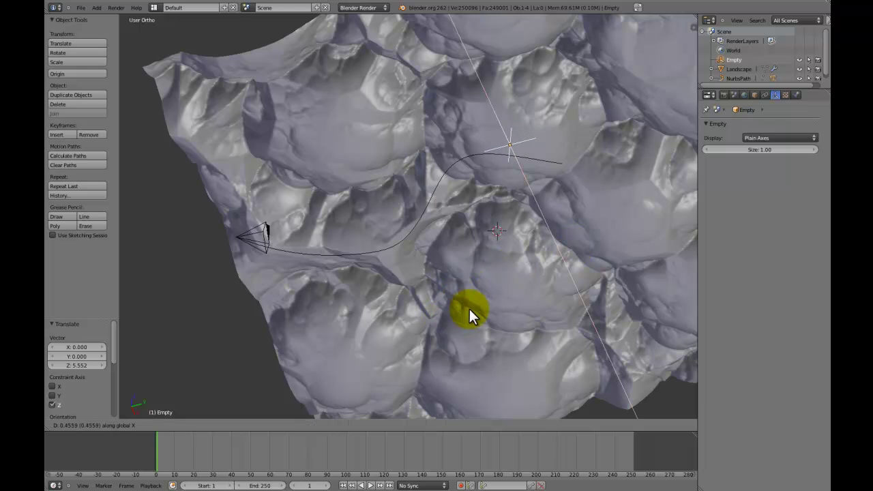
key(x)
click(435, 354)
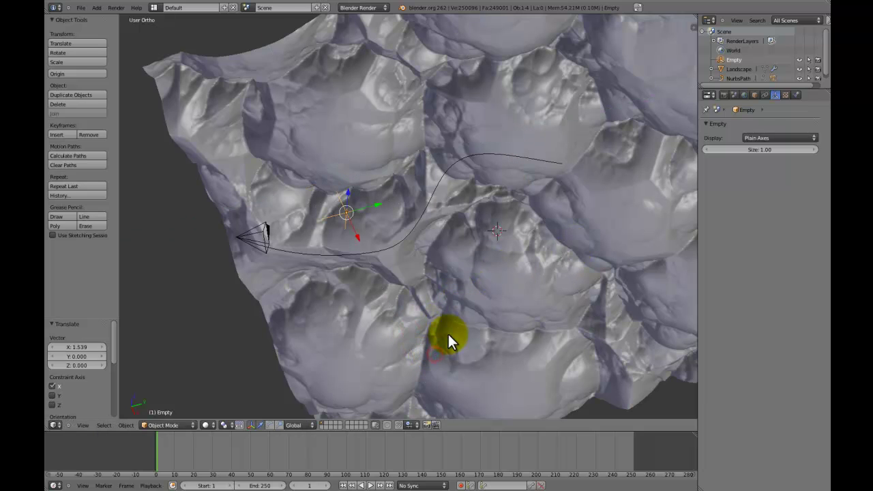
Step: In the camera view, lower the empty by about 2.1 and 1.1 units to bring it inside the frame
middle_drag(449, 327, 458, 304)
key(KP_0)
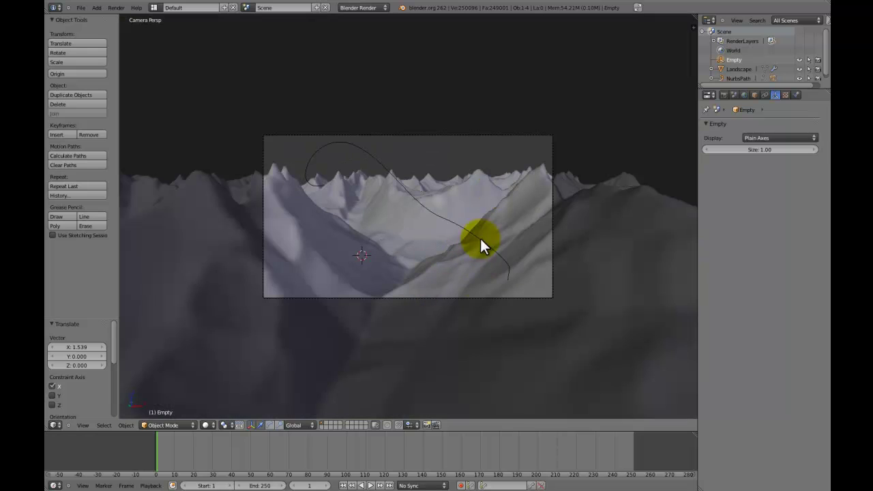
key(g)
click(536, 167)
key(g)
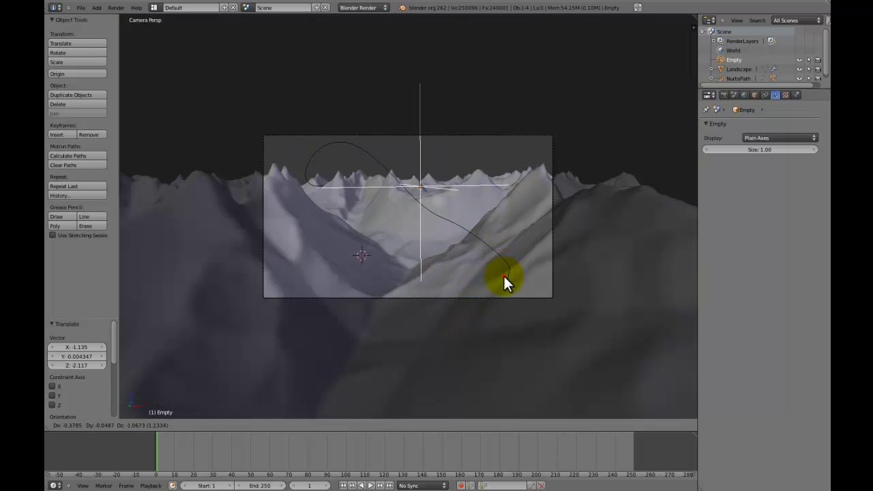
click(503, 274)
Step: In the top view, move the empty about 1.02 units in X and 3.58 units in Y, farther ahead beside the path
key(KP_7)
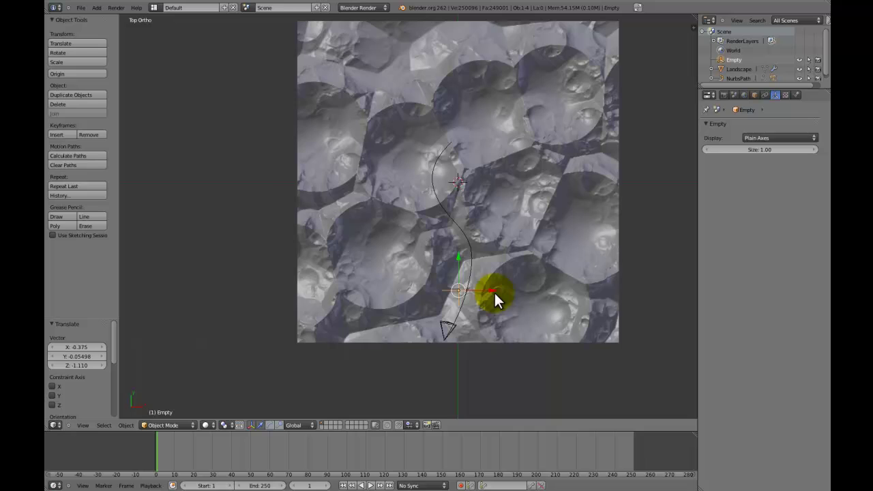
key(g)
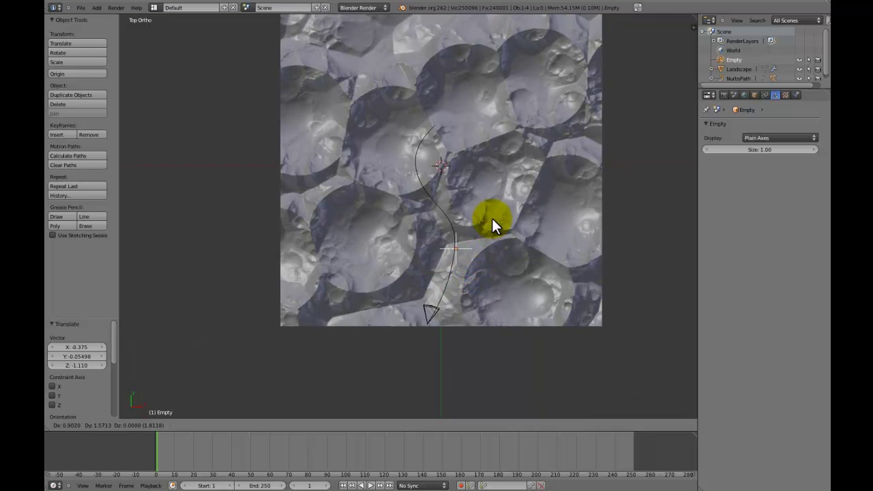
click(492, 202)
scroll(493, 205, up, 3)
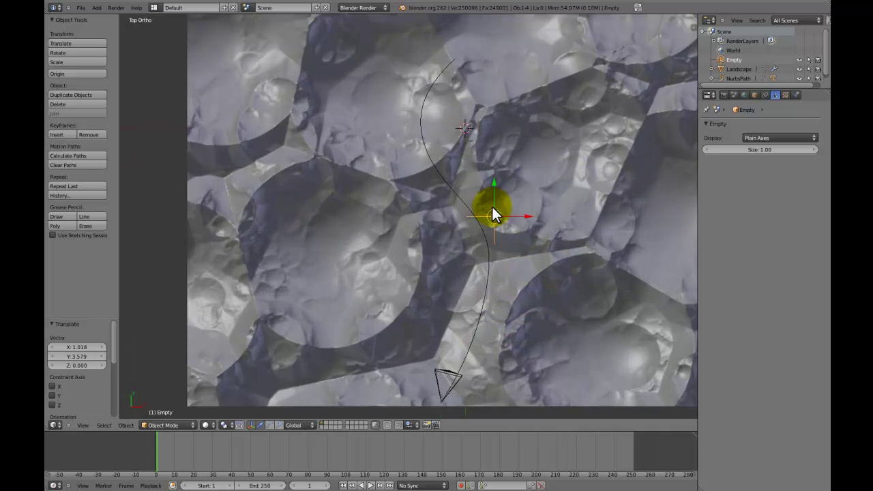
scroll(493, 208, down, 6)
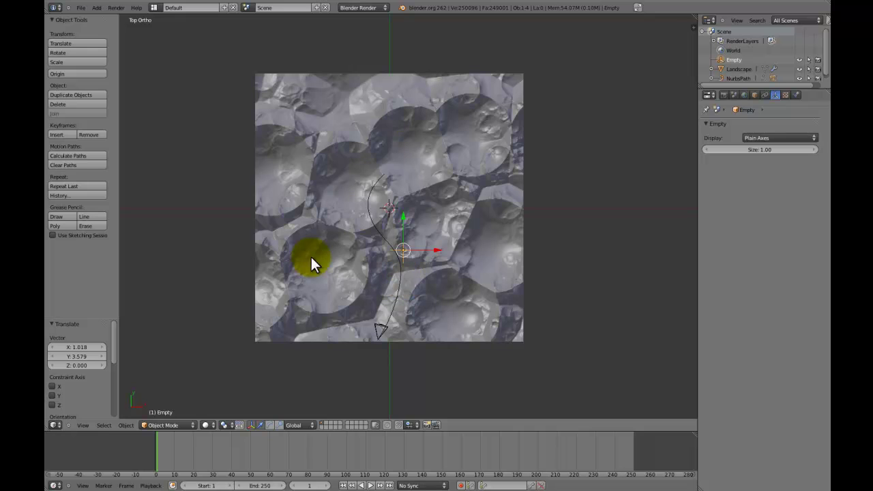
Step: Fine-tune the empty's height above the valley by about 0.04 units along Z
middle_drag(372, 273, 403, 312)
key(g)
key(z)
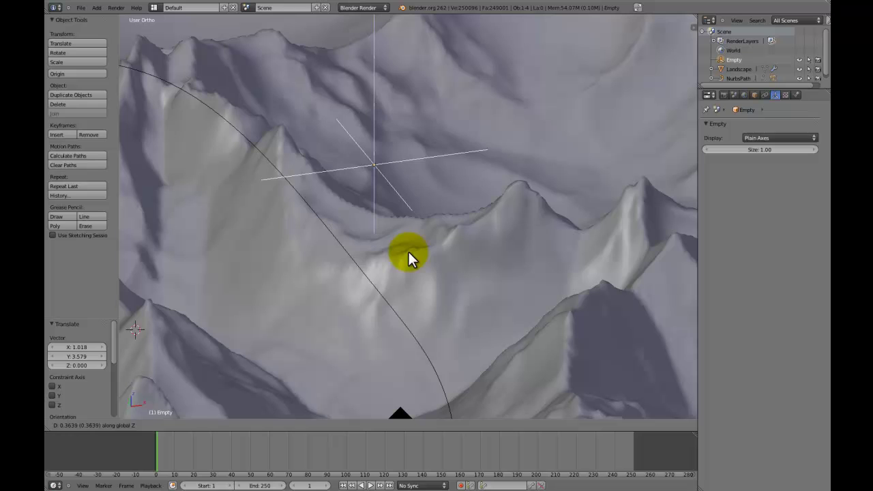
click(411, 286)
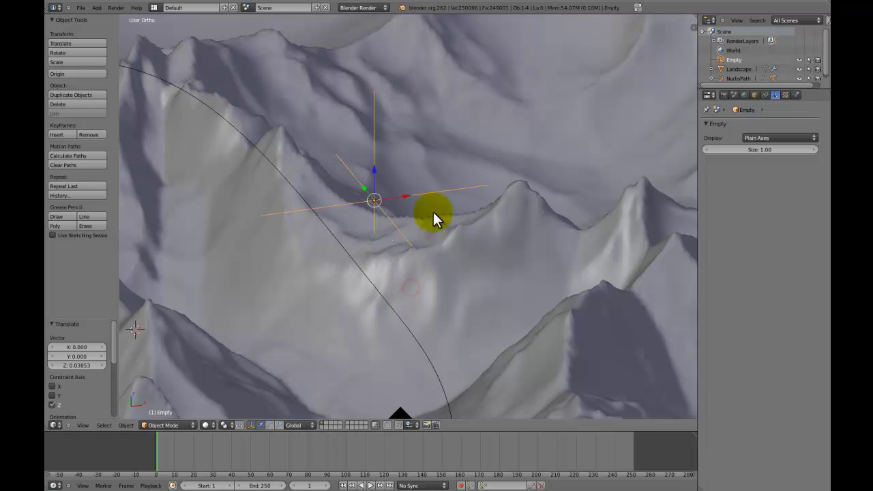
Step: Apply the empty's location
middle_drag(425, 247, 389, 208)
key(ctrl+a)
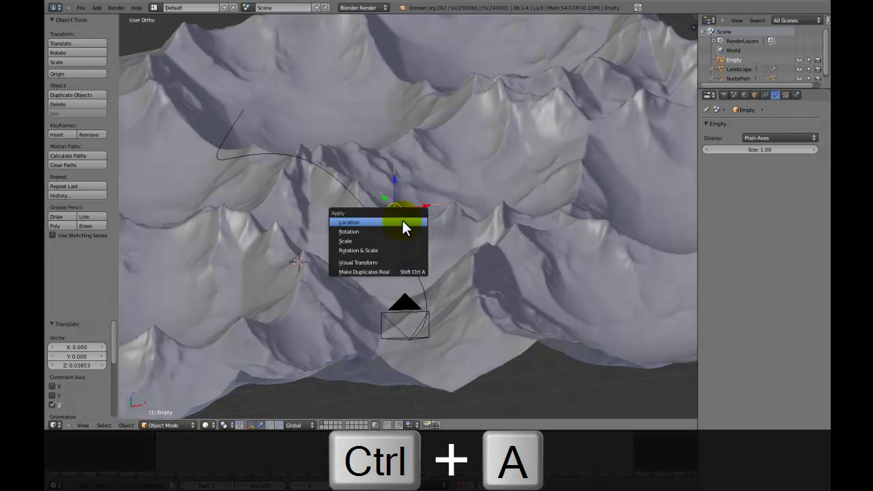
click(402, 222)
Step: Add a Damped Track constraint to the camera with the empty as its target
key(a)
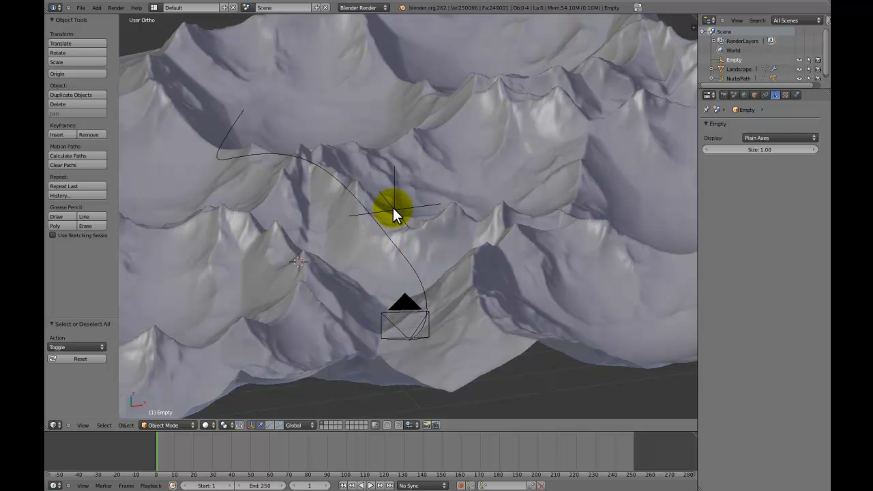
right_click(403, 299)
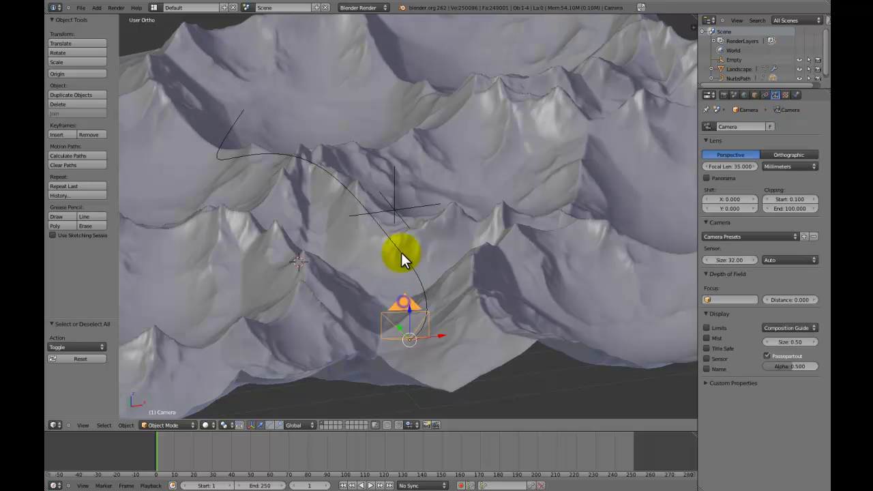
right_click(395, 210)
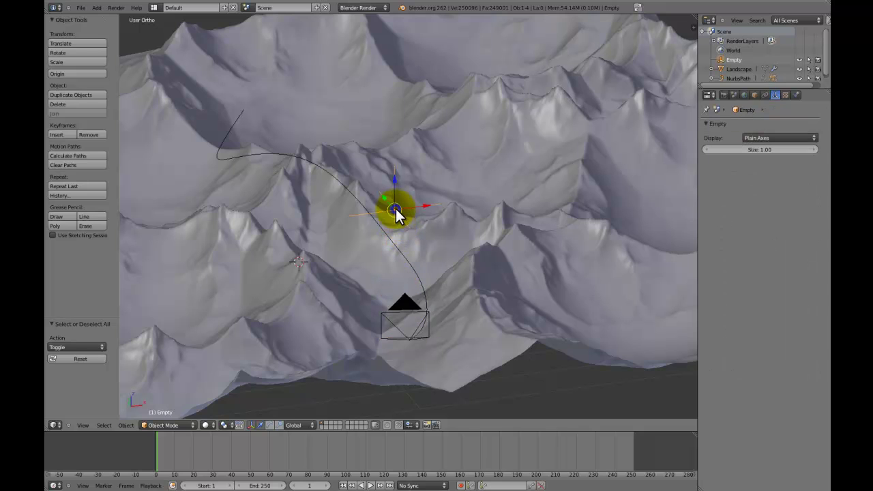
right_click(403, 303)
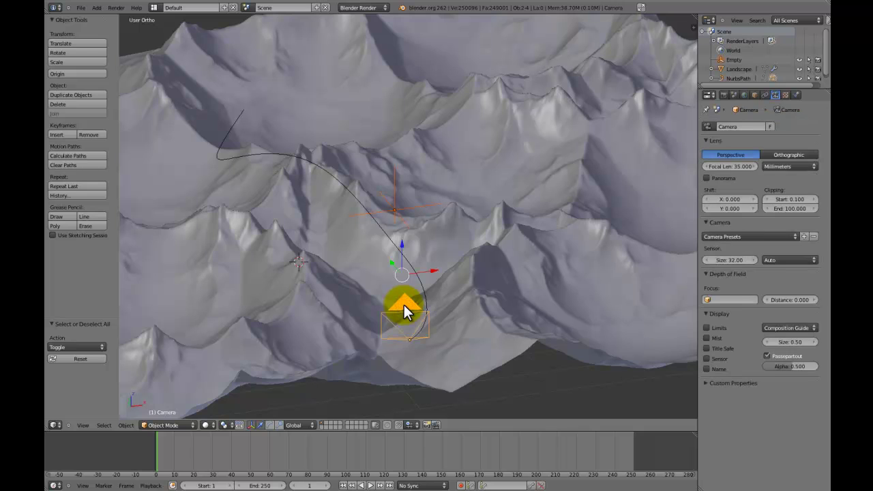
key(ctrl+shift+c)
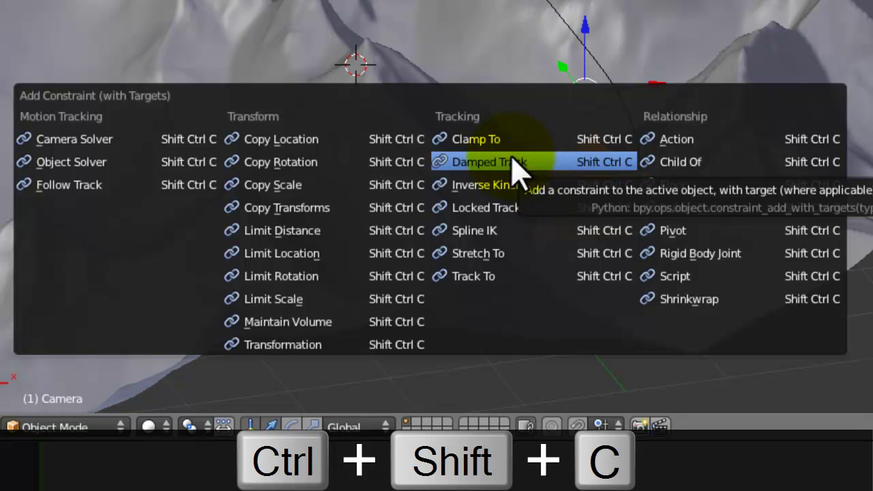
click(513, 162)
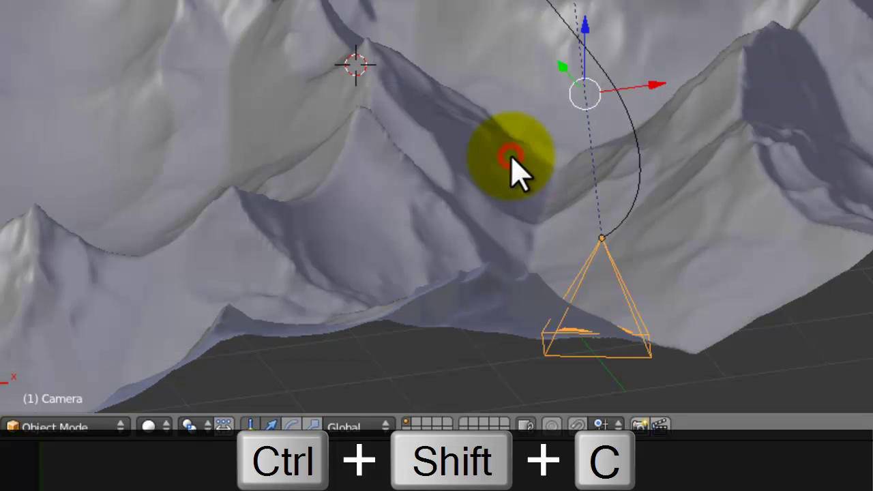
Step: Select the camera and look through it to check where it points
right_click(604, 248)
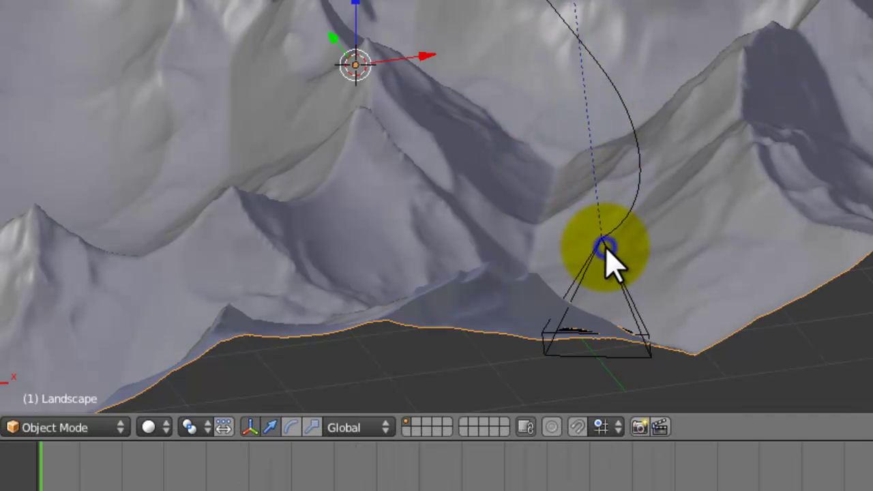
right_click(604, 249)
key(KP_0)
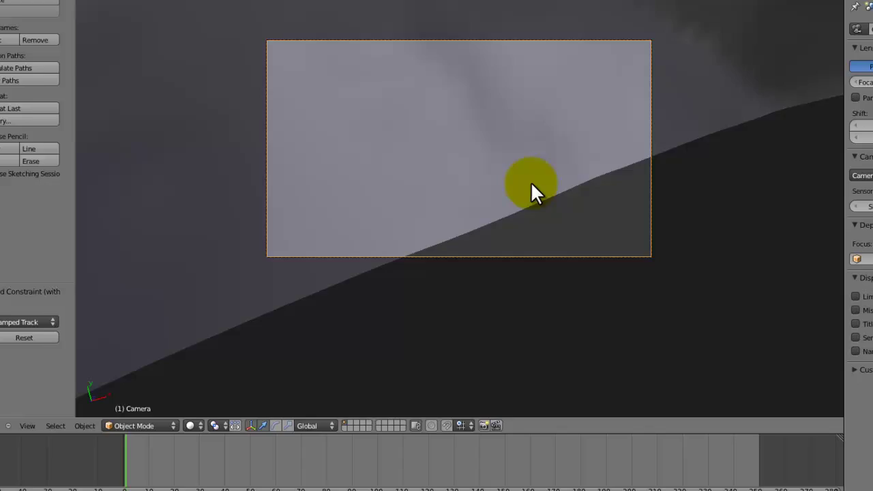
key(KP_5)
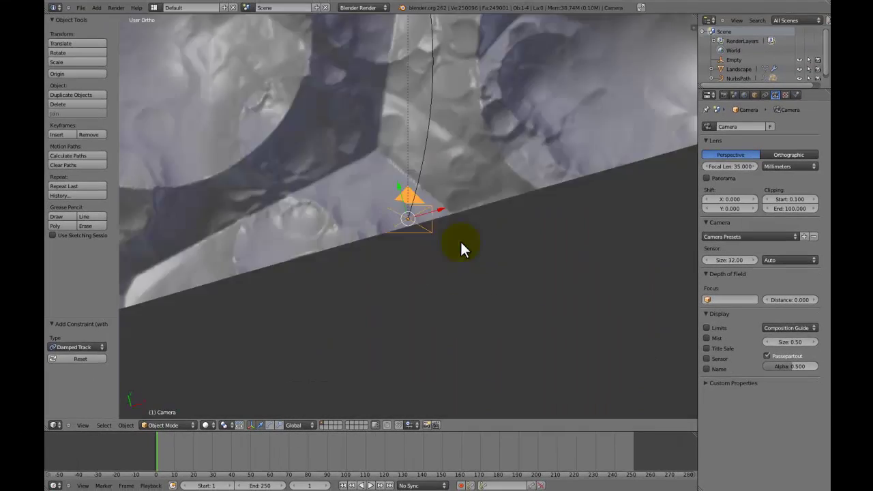
middle_drag(460, 240, 468, 301)
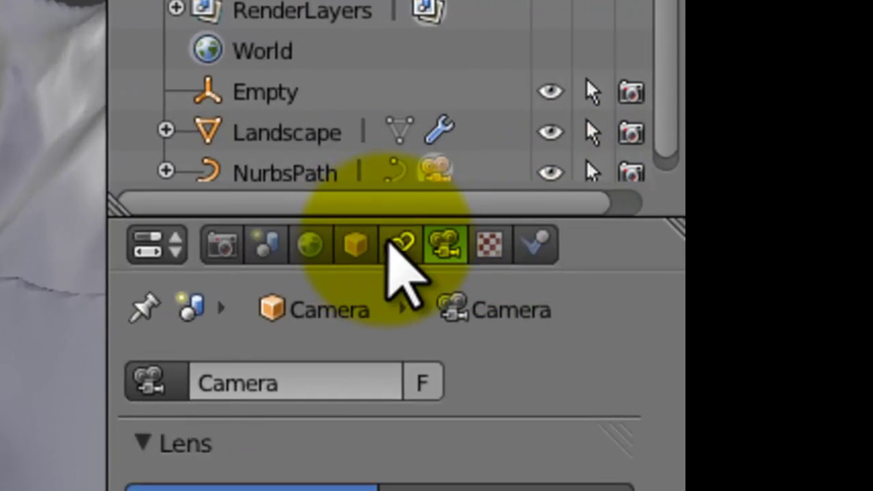
Step: Set the tracking axis of the camera's Damped Track constraint to -Z
click(764, 95)
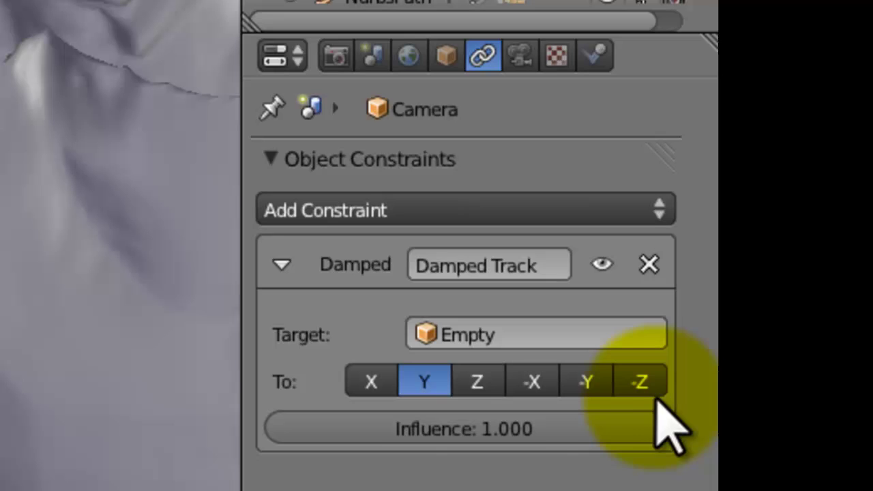
click(627, 455)
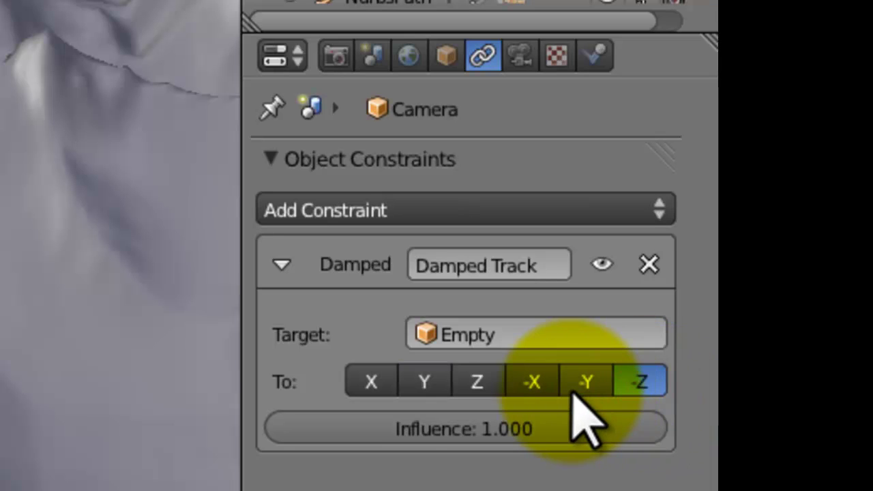
click(578, 381)
click(530, 382)
click(485, 380)
click(447, 381)
click(393, 380)
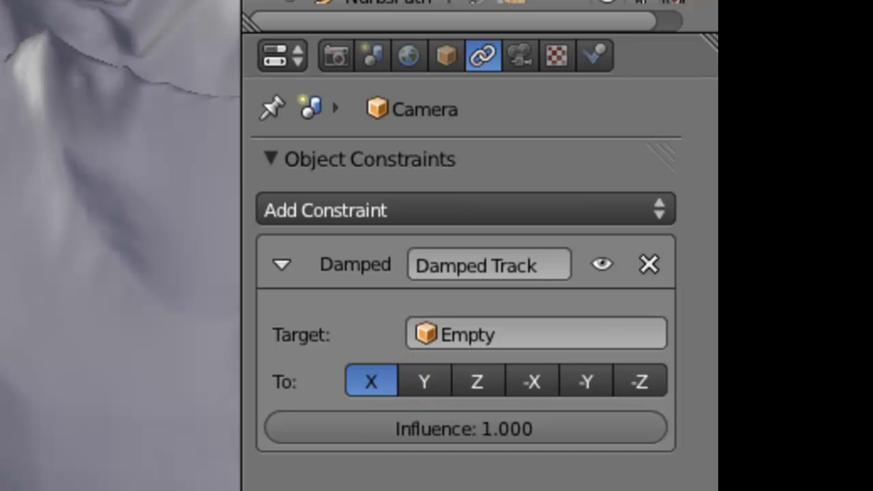
click(640, 382)
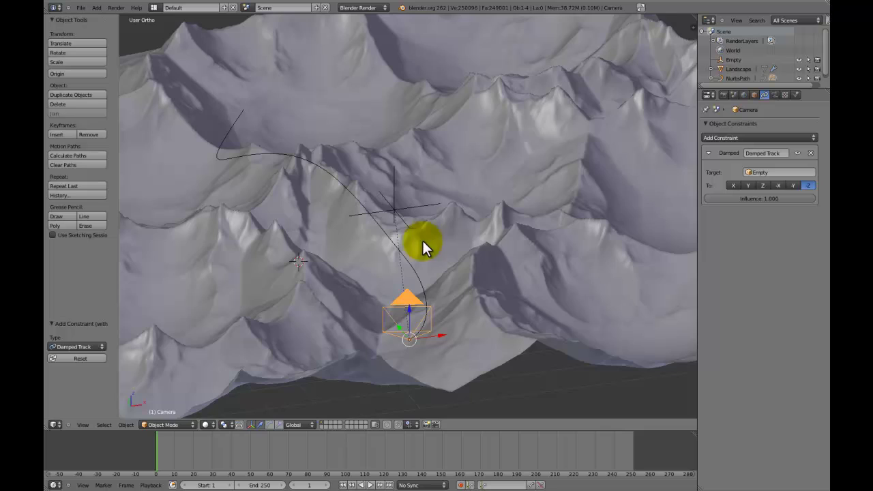
Step: Play the flight through the camera view, stop playback and return to frame 0
key(KP_0)
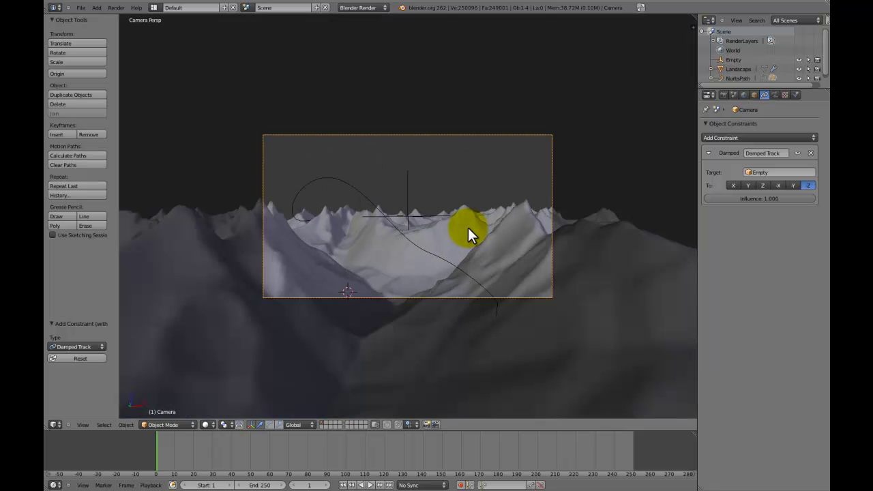
key(alt+a)
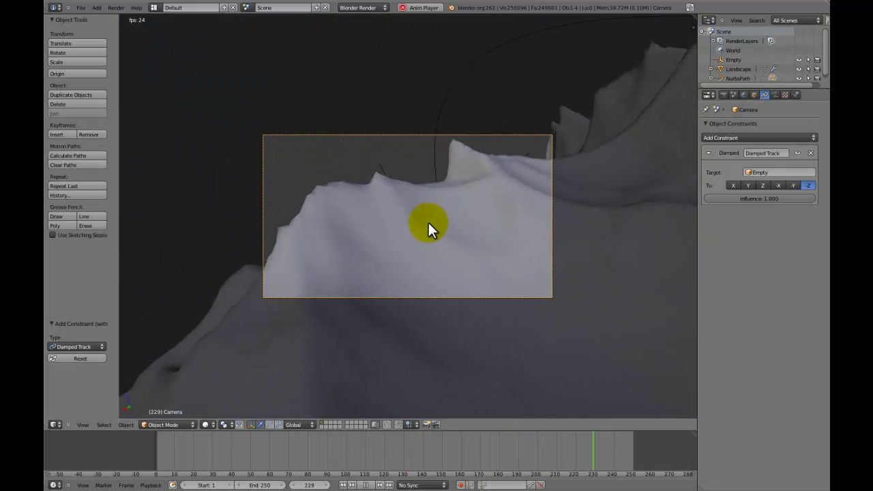
key(alt+a)
key(alt+a)
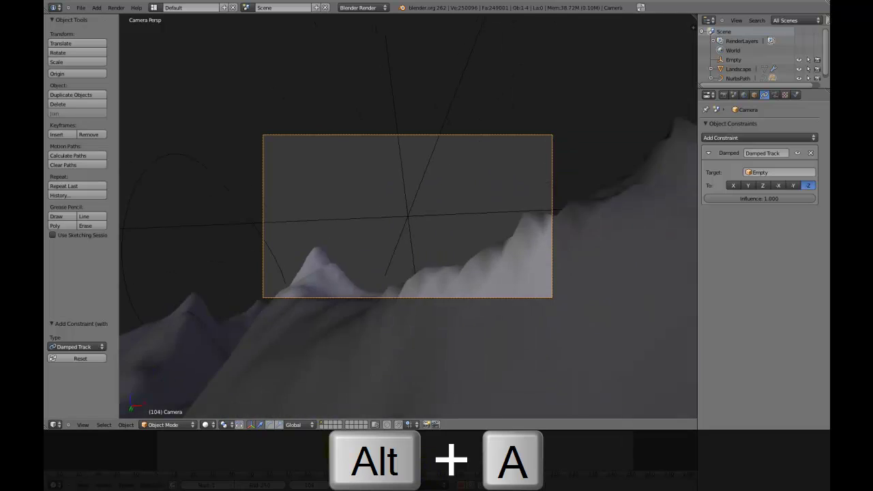
click(156, 442)
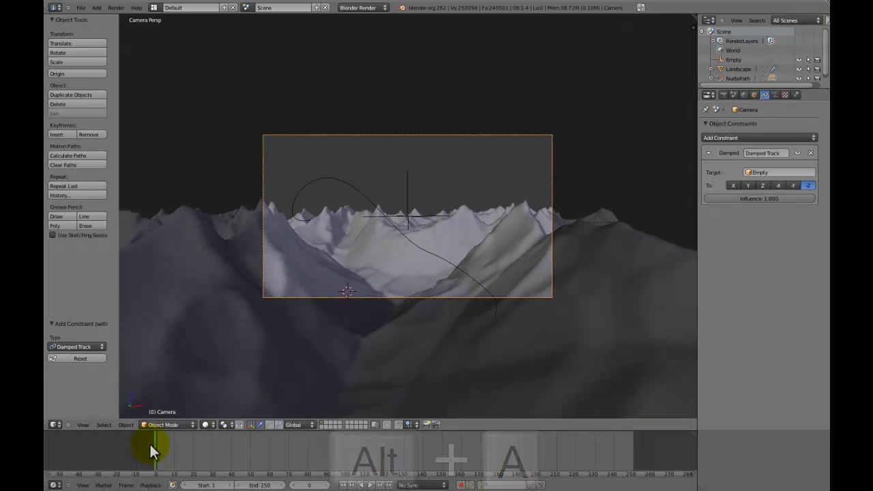
Step: Select the empty and insert a Location keyframe for it at frame 39
right_click(407, 209)
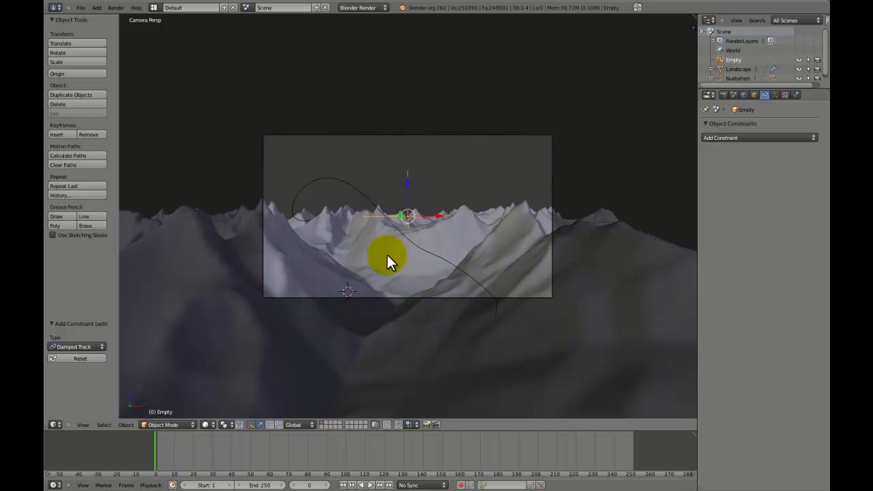
drag(156, 458, 230, 434)
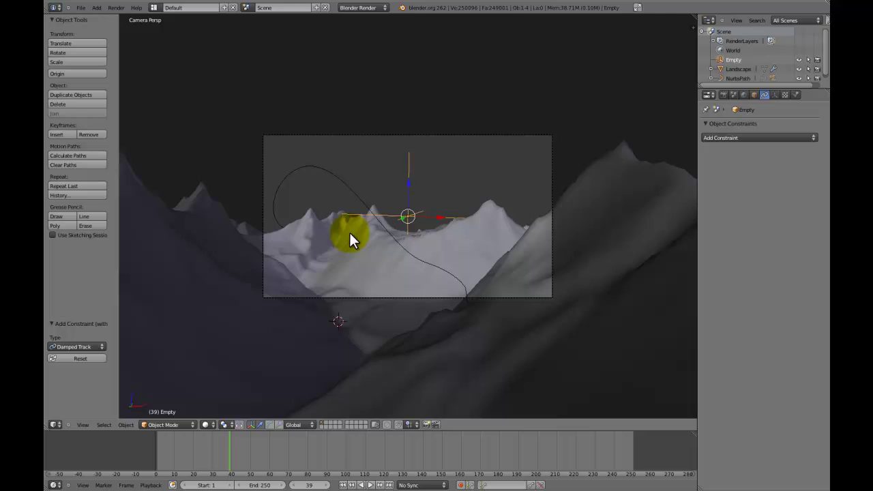
key(i)
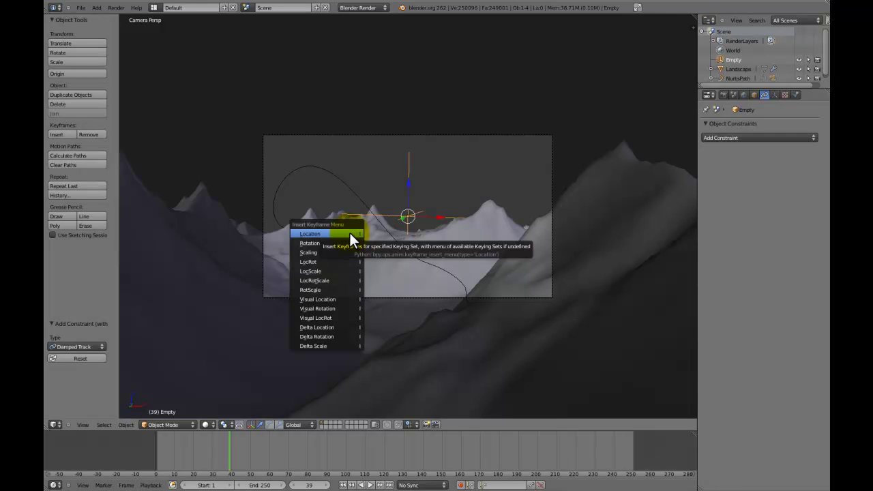
click(349, 233)
Step: At frame 63, move the empty about -1.58 units in X, -0.60 in Y and -0.30 in Z
drag(224, 473, 275, 467)
key(g)
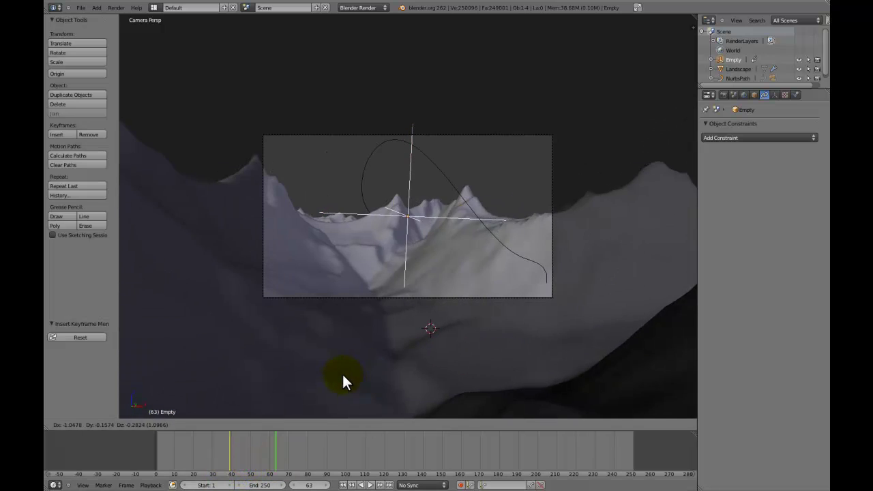
click(285, 371)
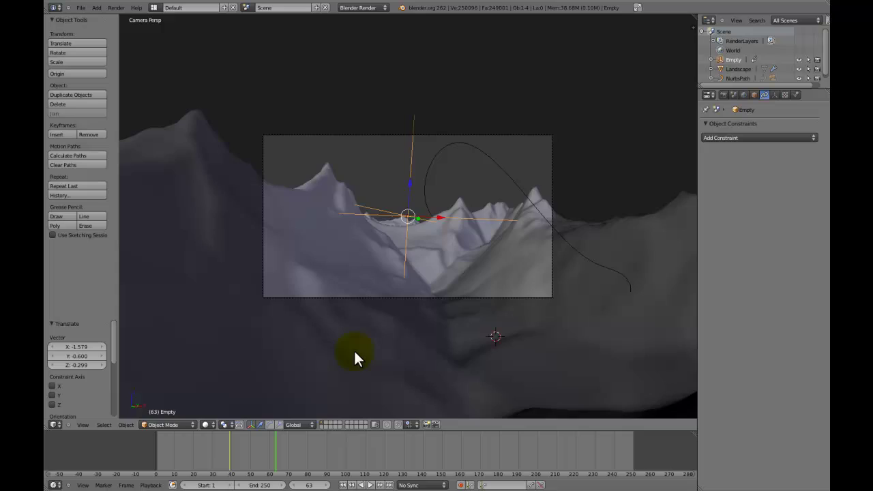
Step: In the top view, move the empty farther ahead onto the path and raise it about 1.91 units along Z
key(KP_7)
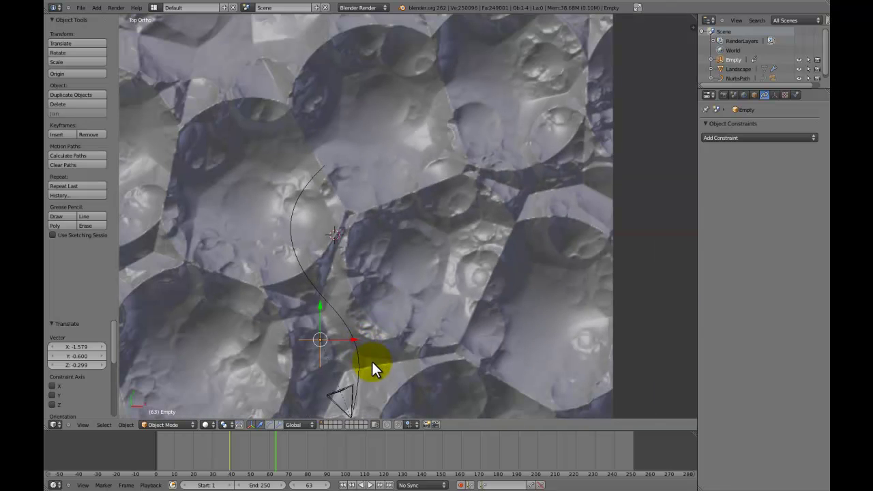
key(g)
click(360, 283)
key(g)
key(z)
click(345, 300)
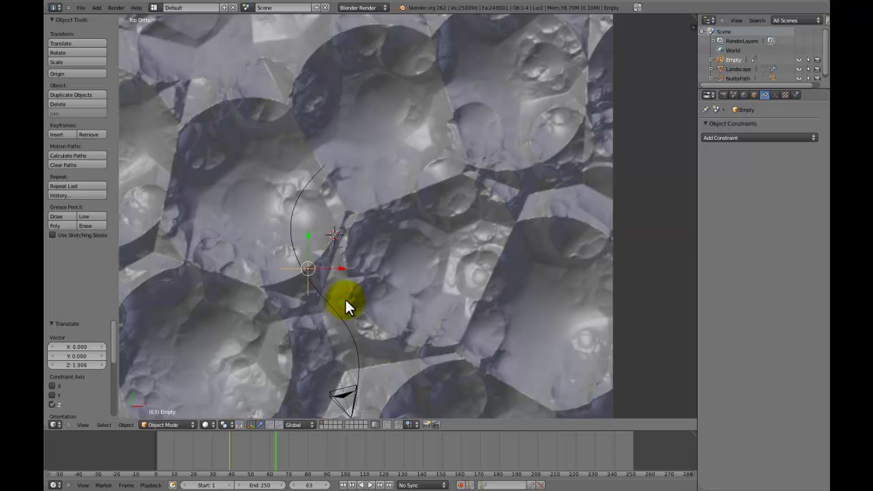
Step: In the camera view, lower the empty, shift it about -0.47 in X, -0.16 in Y and -0.18 in Z, and keyframe its location at frame 63
key(KP_0)
key(g)
key(z)
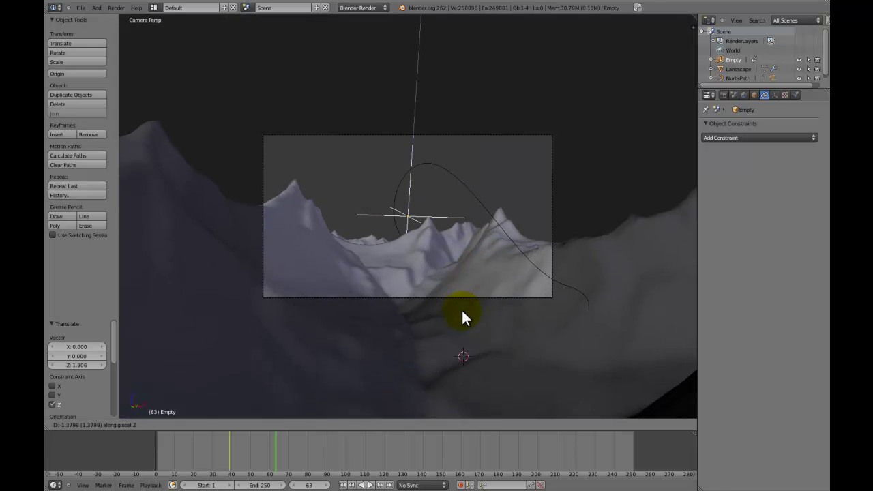
click(453, 313)
key(g)
click(424, 322)
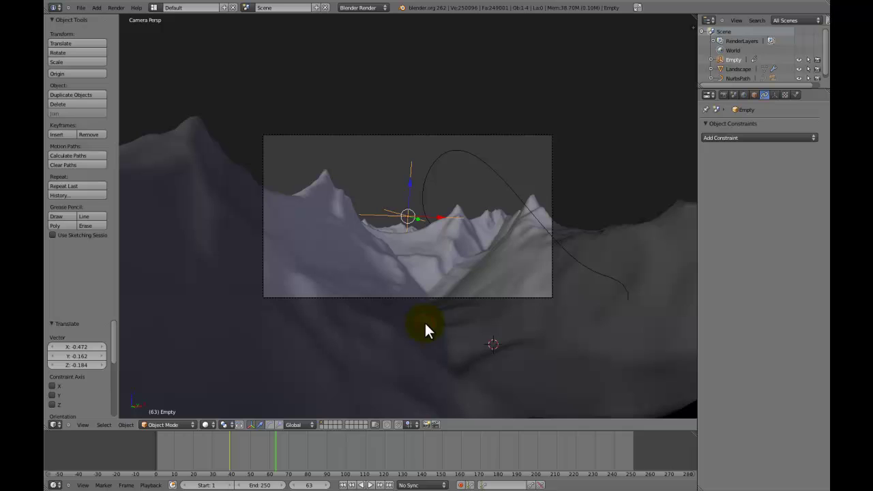
key(i)
click(424, 321)
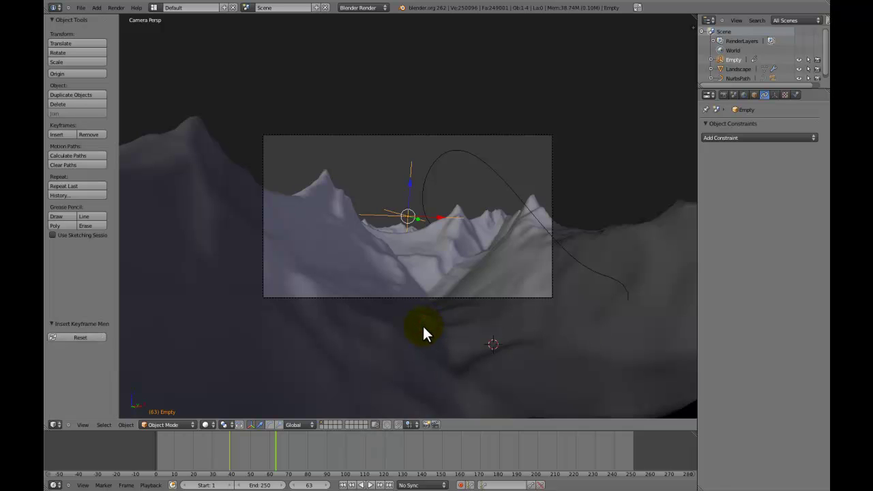
Step: Play the animation from frame 39 to review the camera's turn toward the moving empty
click(230, 441)
key(alt+a)
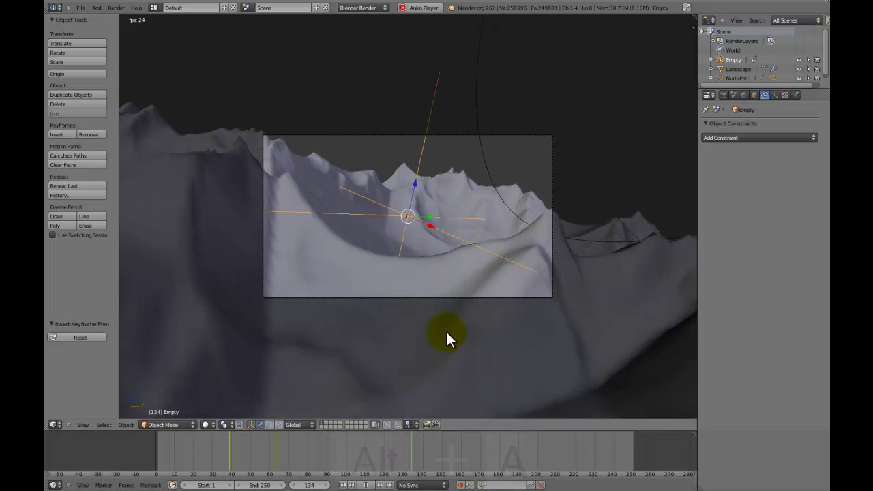
key(alt+a)
Step: In the top view, insert a Location keyframe for the empty at frame 120
key(KP_7)
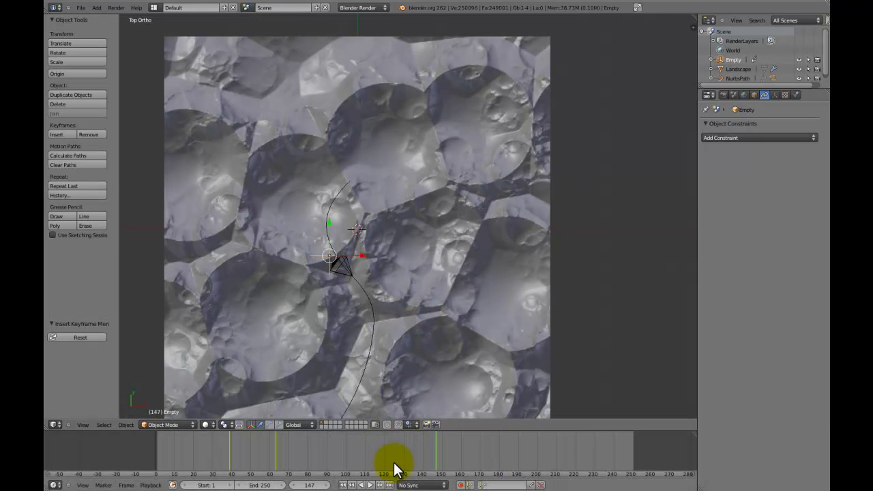
click(353, 319)
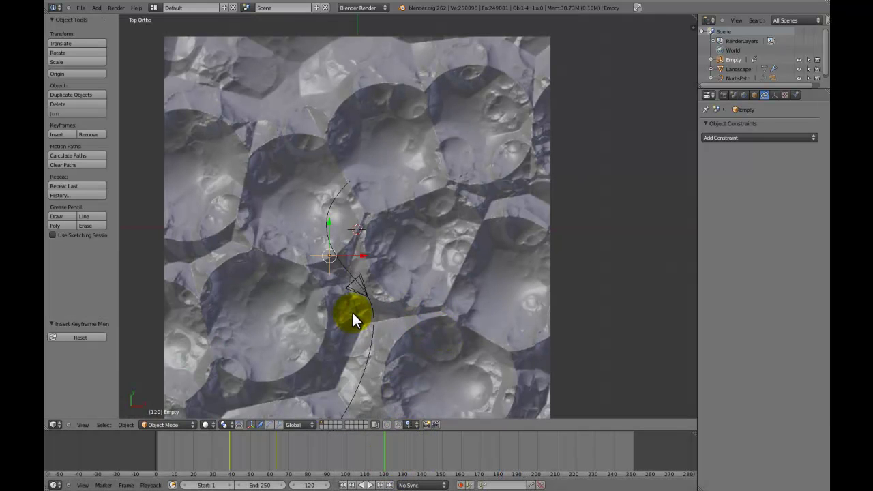
key(i)
click(370, 366)
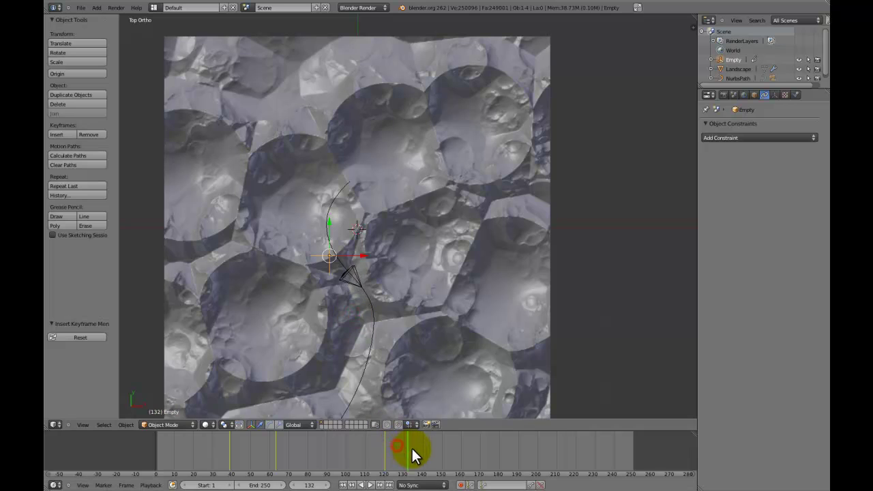
Step: At frame 147, move the empty about 0.95 units in X and 3.59 in Y to the path's end, and keyframe its location
click(435, 442)
key(g)
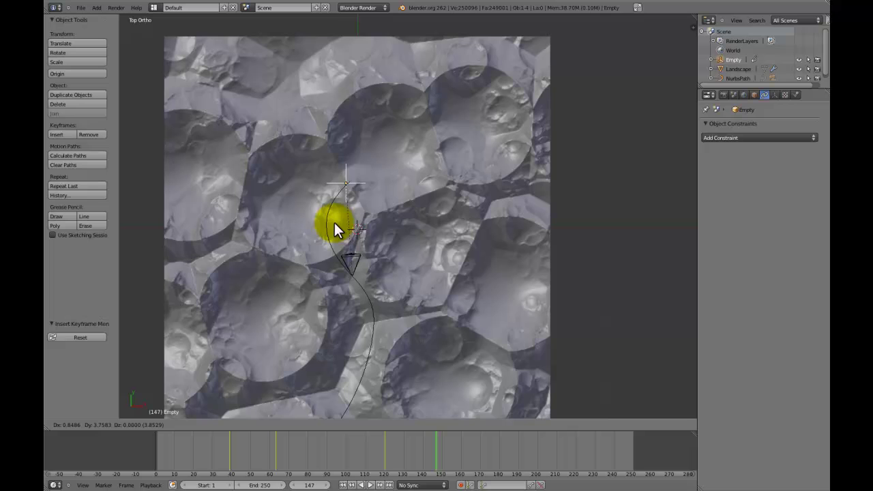
click(335, 224)
key(KP_0)
key(i)
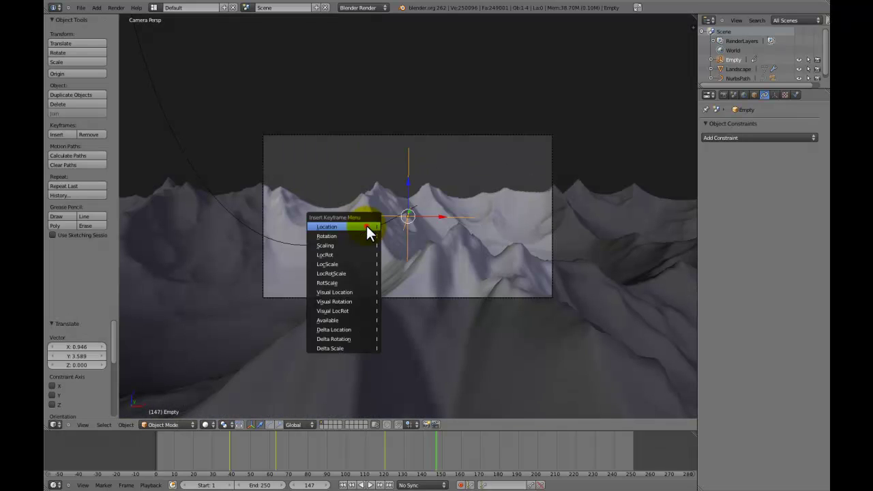
click(366, 225)
Step: Play the whole flight from the first frame through the camera and stop at frame 75
key(shift+Left)
key(alt+a)
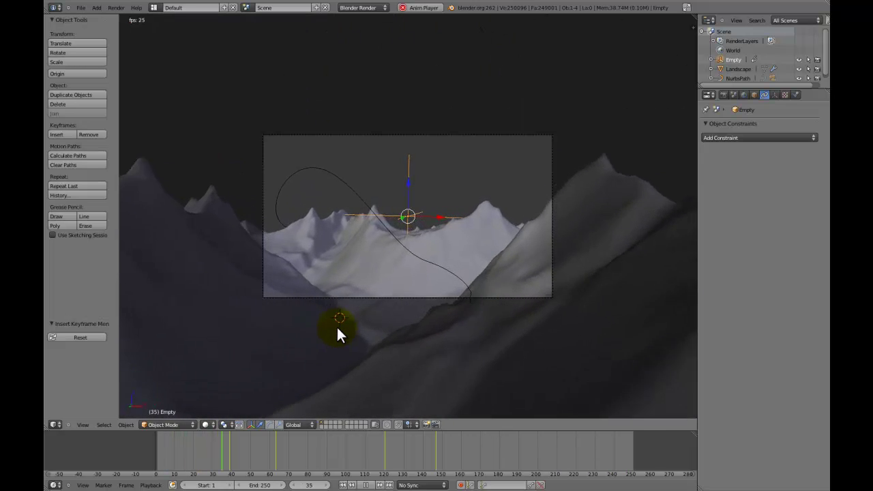
key(alt+a)
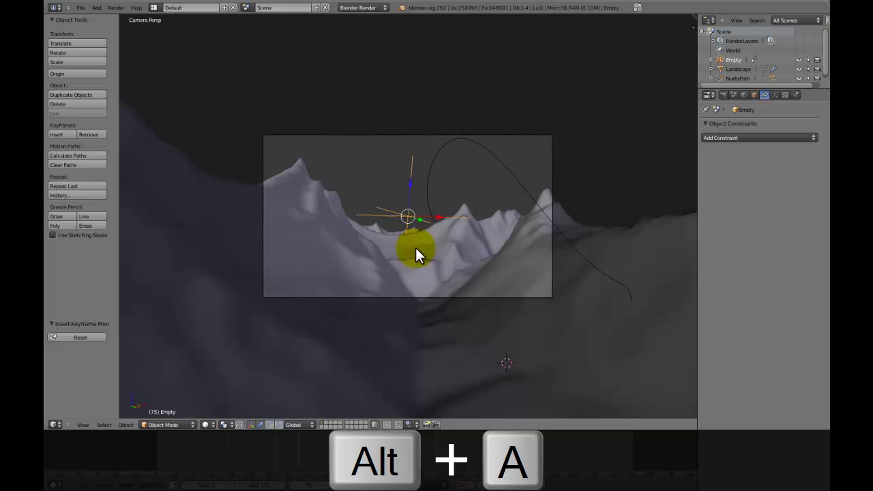
Step: Leave the camera view and examine how the camera, flight path and tracked empty relate above the landscape, selecting path and empty in turn
middle_drag(415, 242, 392, 315)
middle_drag(385, 368, 481, 171)
scroll(454, 292, up, 4)
scroll(450, 301, up, 3)
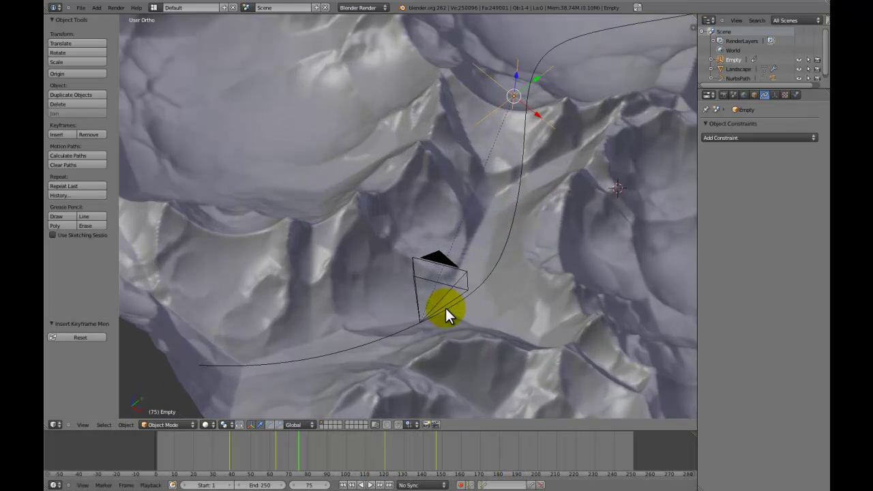
scroll(446, 311, down, 4)
scroll(521, 353, up, 3)
scroll(501, 348, down, 2)
right_click(487, 162)
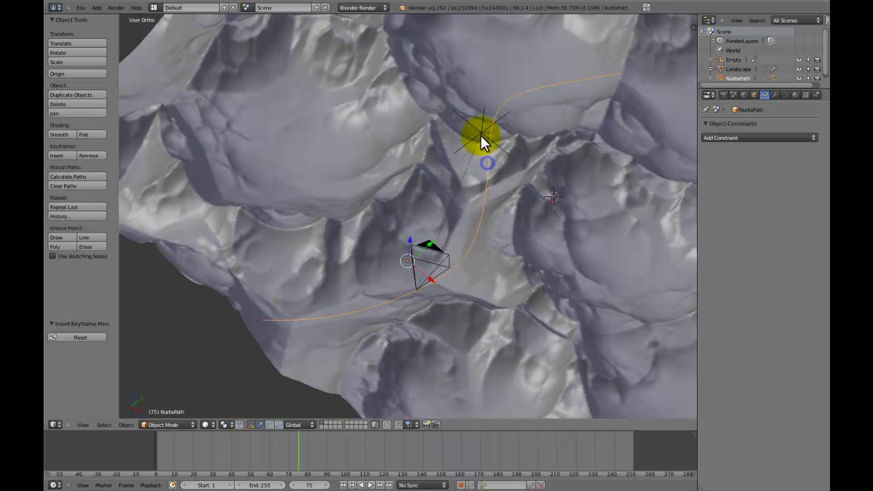
right_click(478, 143)
scroll(398, 297, down, 3)
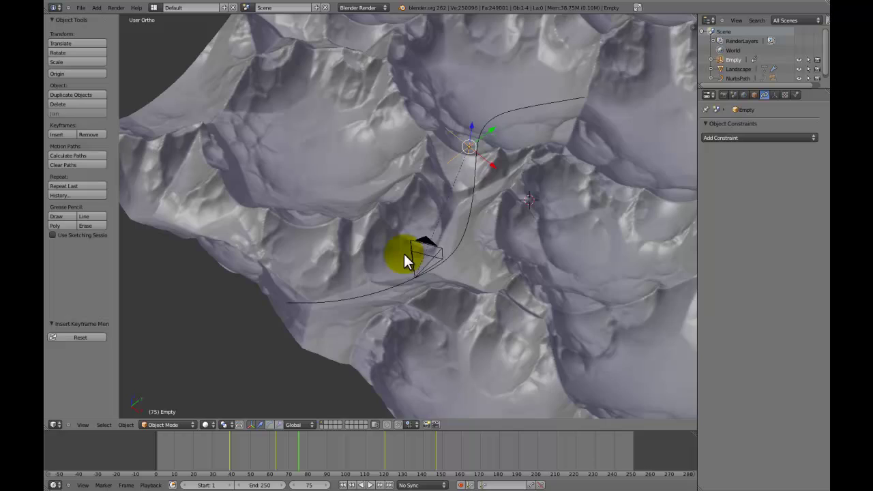
scroll(402, 266, up, 5)
scroll(423, 317, down, 6)
scroll(422, 319, up, 5)
scroll(422, 319, up, 2)
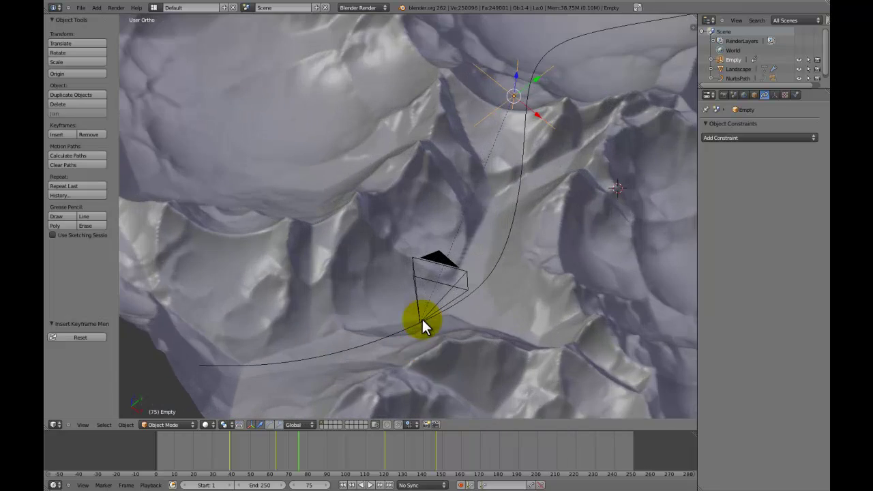
Step: Try moving the flight path's control point just ahead of the camera in Edit Mode
middle_drag(422, 319, 372, 230)
right_click(360, 232)
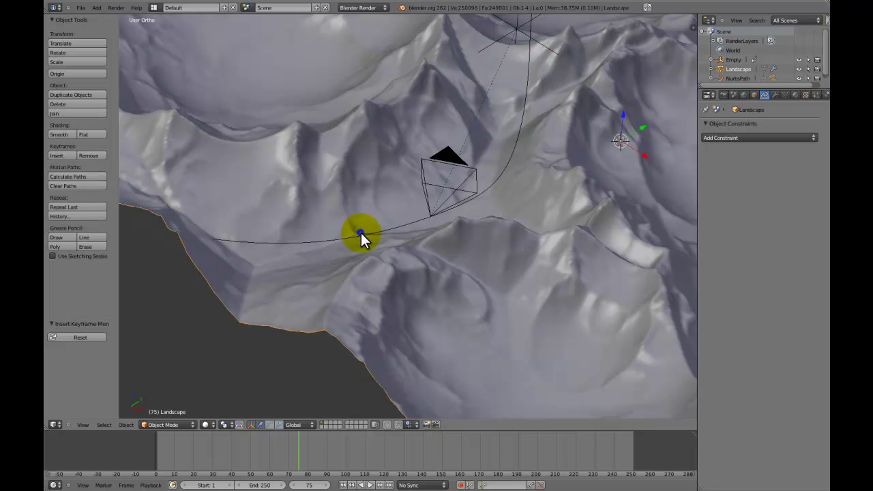
right_click(362, 234)
key(Tab)
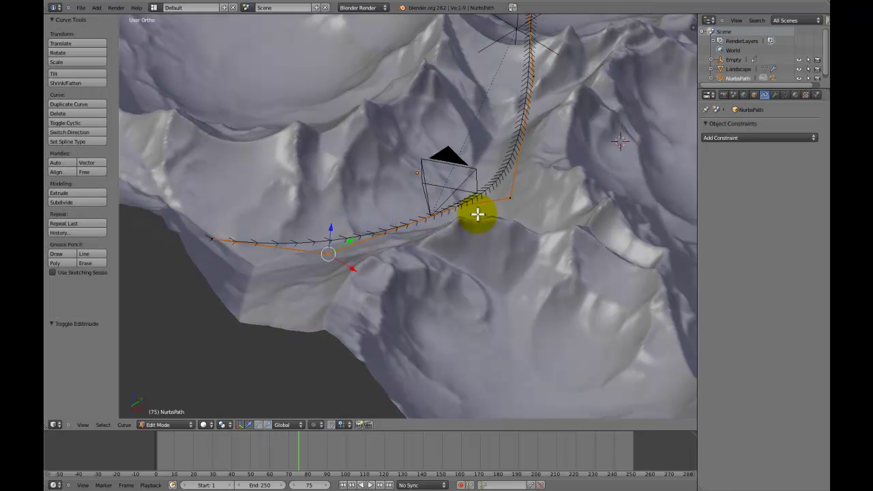
key(g)
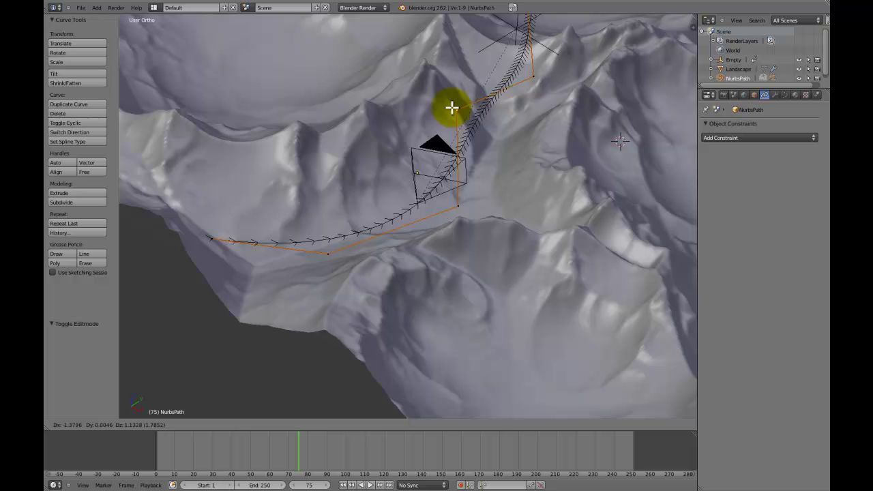
click(368, 156)
key(Tab)
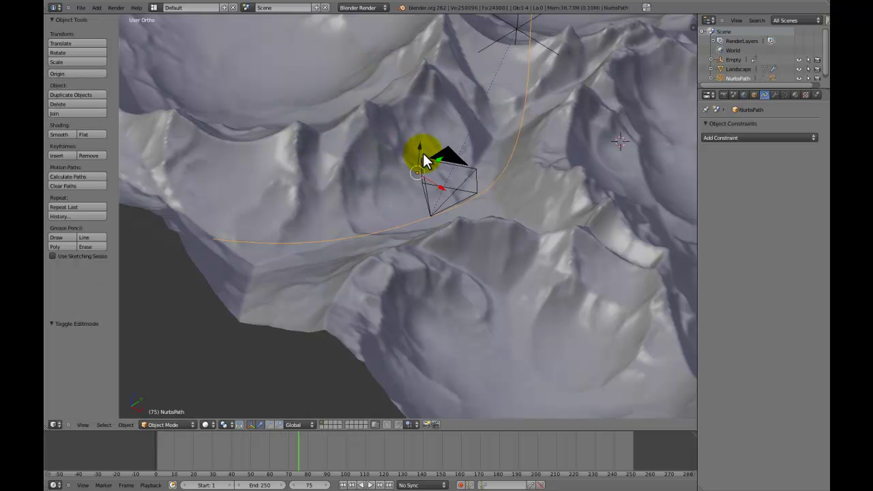
Step: Try moving the empty freely at frame 75 to test how the camera follows it
right_click(443, 160)
shift+middle_drag(444, 167, 441, 279)
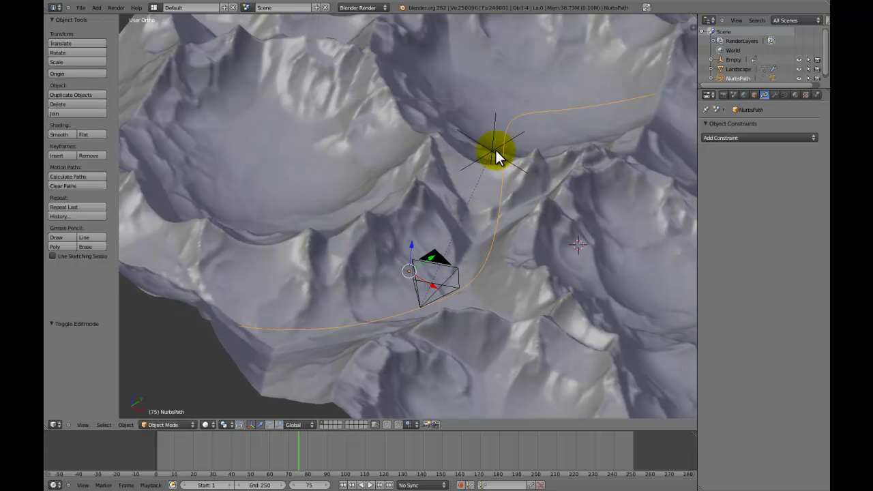
right_click(495, 153)
key(g)
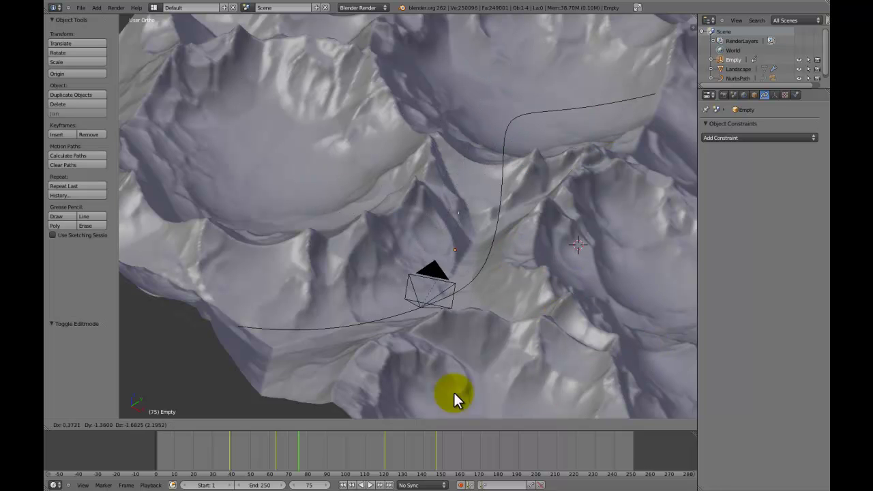
right_click(476, 240)
Step: Examine the whole landscape and flight path from different sides, and return to the camera view
middle_drag(517, 253, 389, 250)
scroll(382, 251, down, 5)
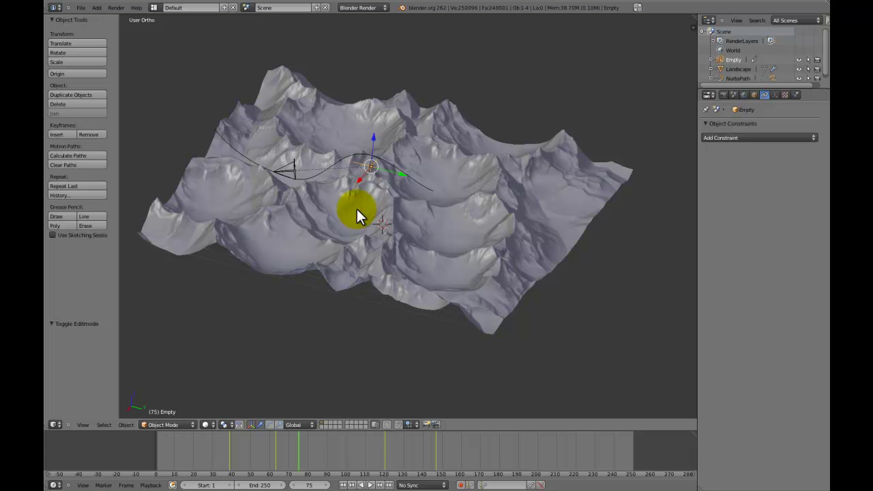
middle_drag(356, 209, 441, 206)
scroll(436, 204, down, 6)
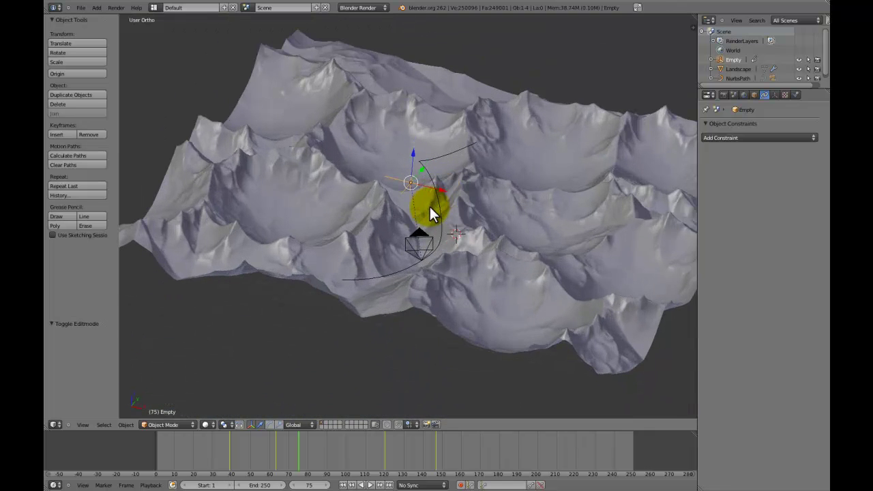
key(KP_0)
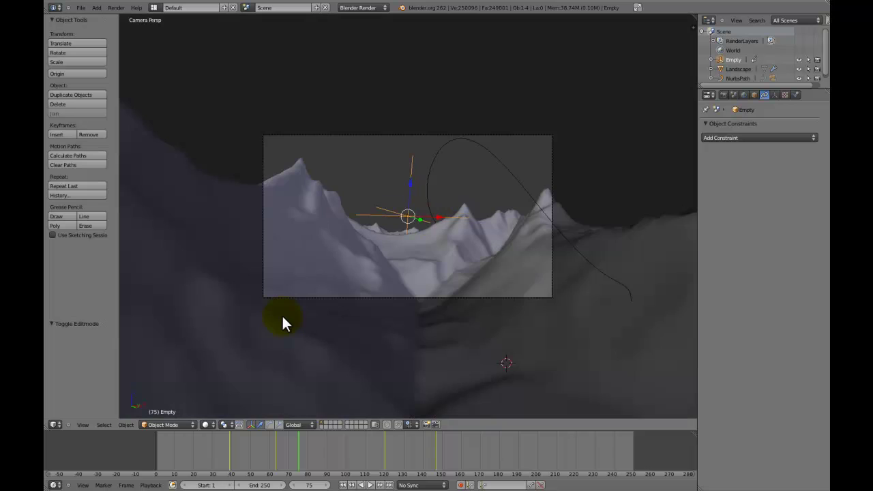